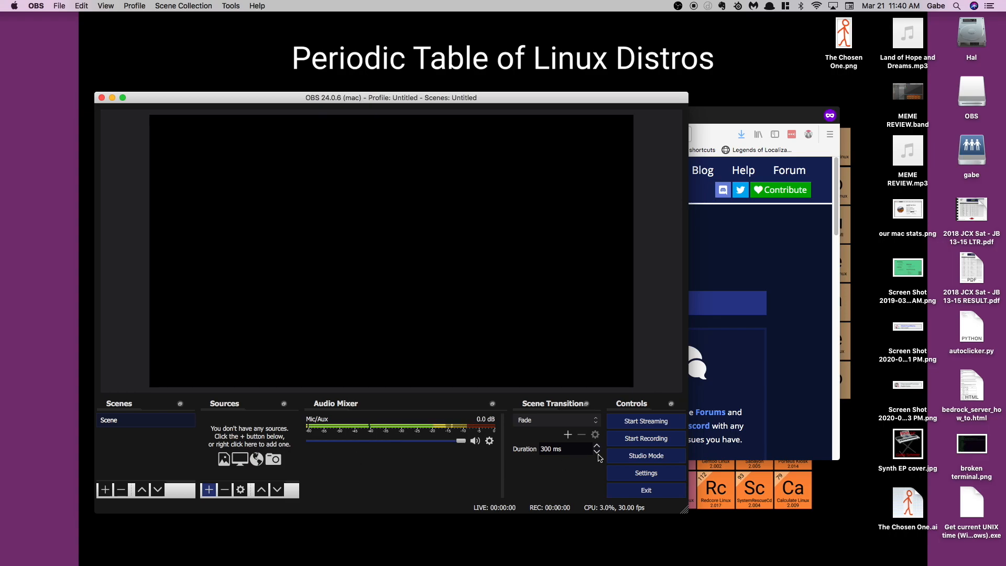
Set the streaming service to YouTube / YouTube Gaming, clear the existing stream key, and save the settings.
left_click(642, 472)
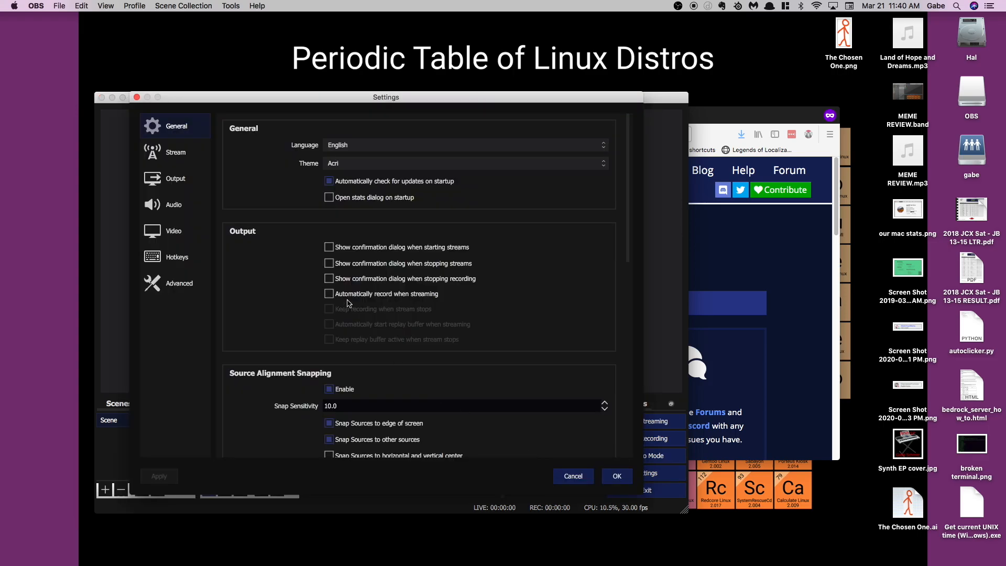
left_click(173, 152)
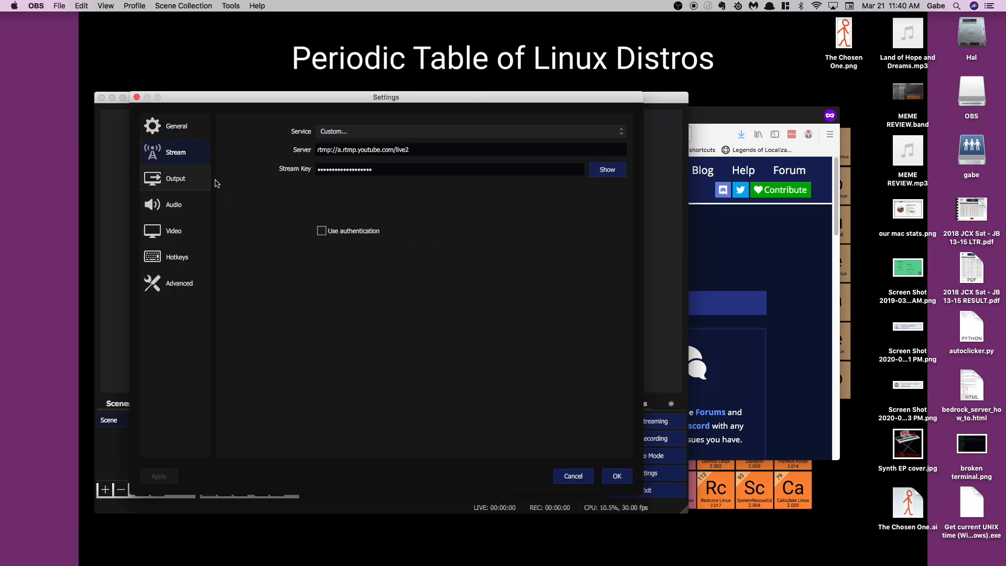
left_click(625, 136)
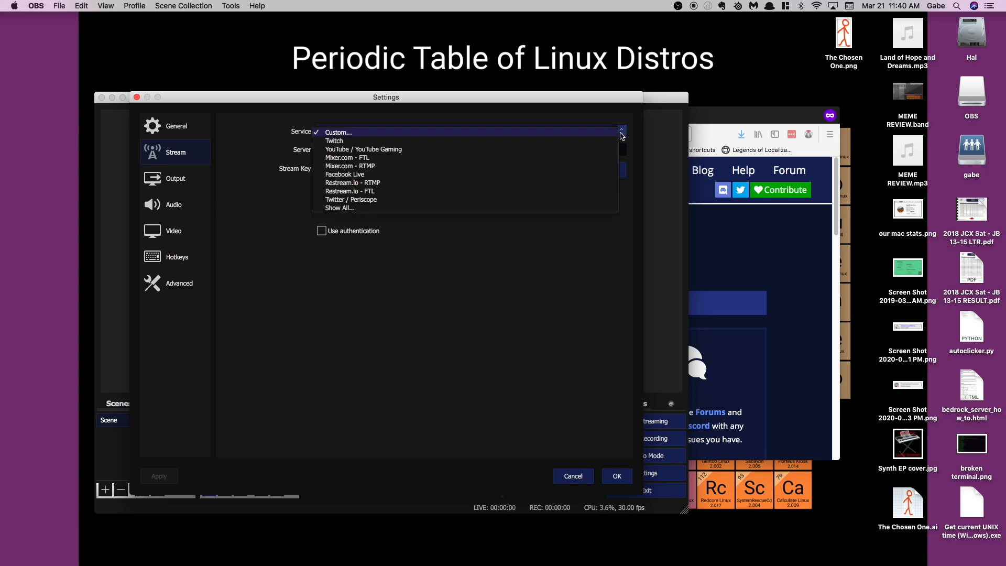
left_click(401, 149)
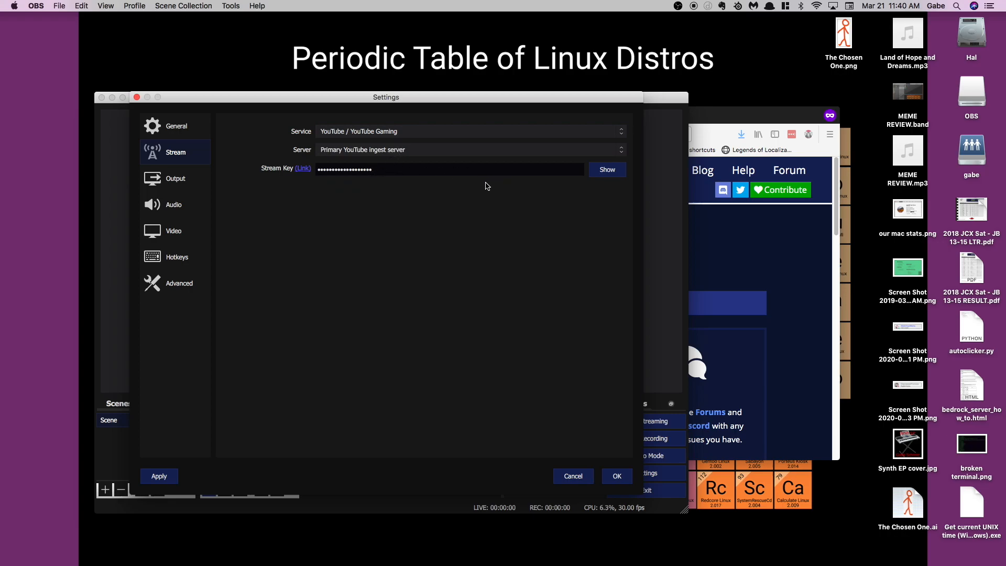
left_click_drag(426, 169, 260, 160)
key("BackSpace")
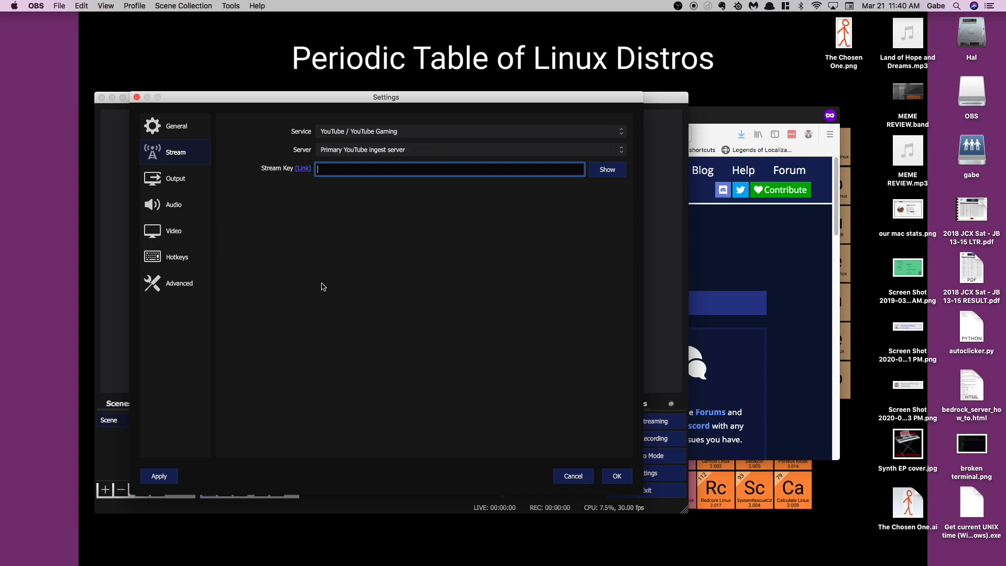
left_click(616, 478)
Reopen the stream settings, then switch to the YouTube Studio live streaming page in Firefox and bring up its stream key section.
left_click(661, 473)
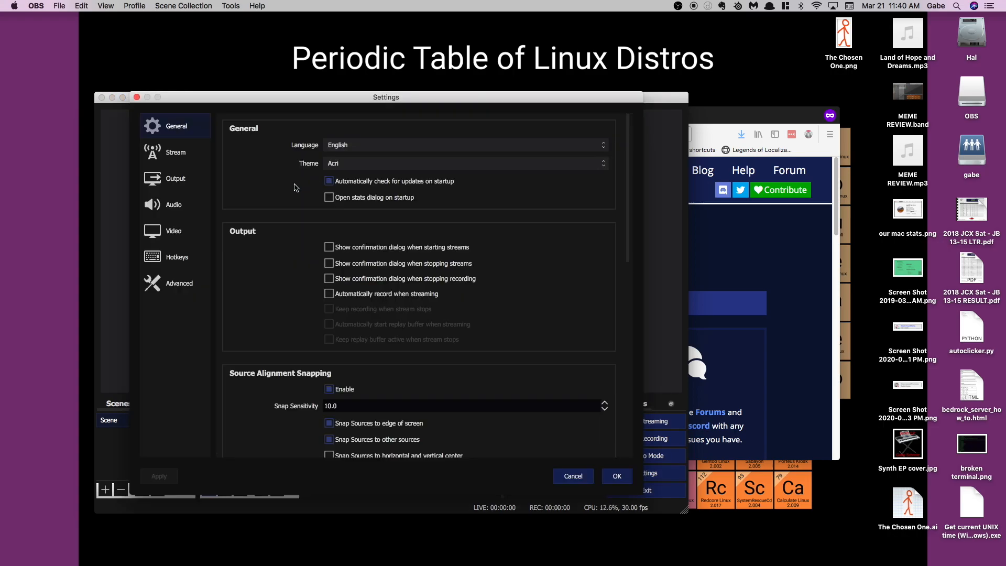
left_click(170, 155)
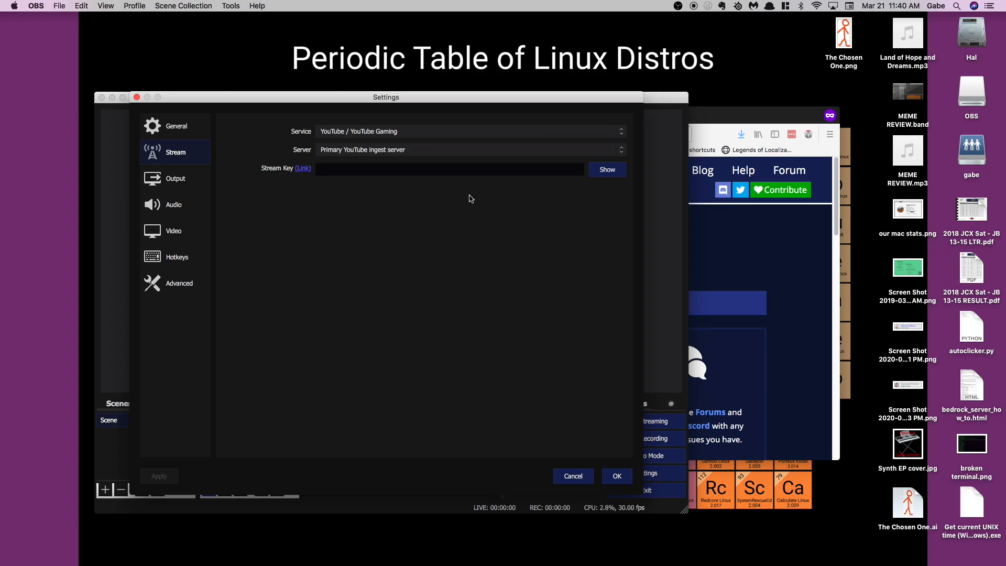
left_click(703, 117)
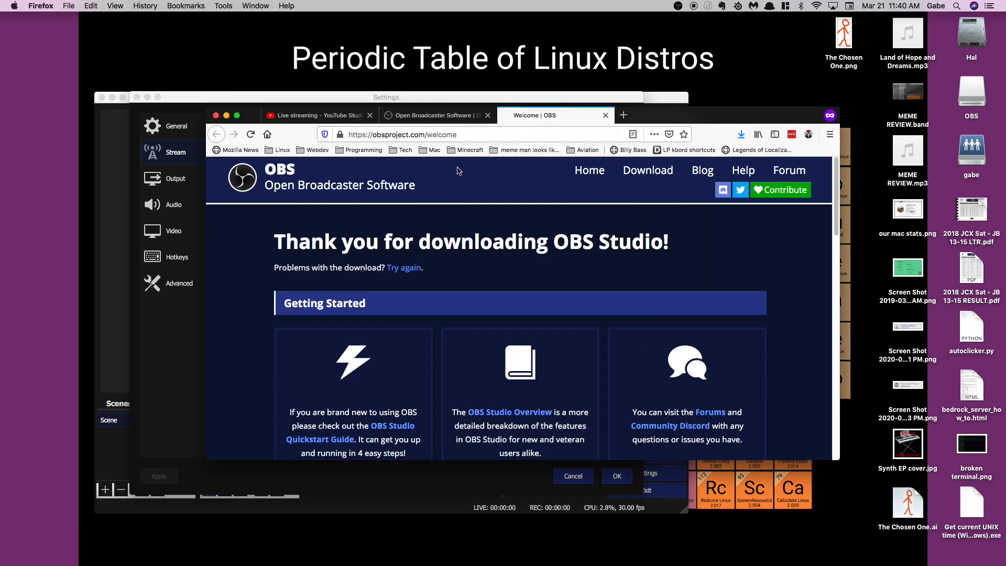
left_click(300, 118)
scroll(511, 295, "down", 3)
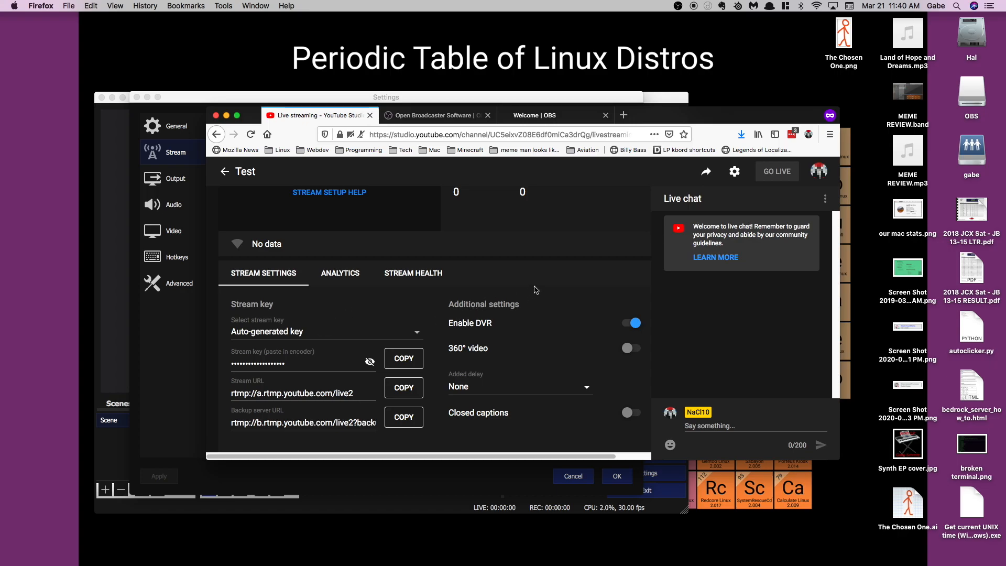
Create a new stream key named "Test key" in YouTube Studio.
left_click(403, 337)
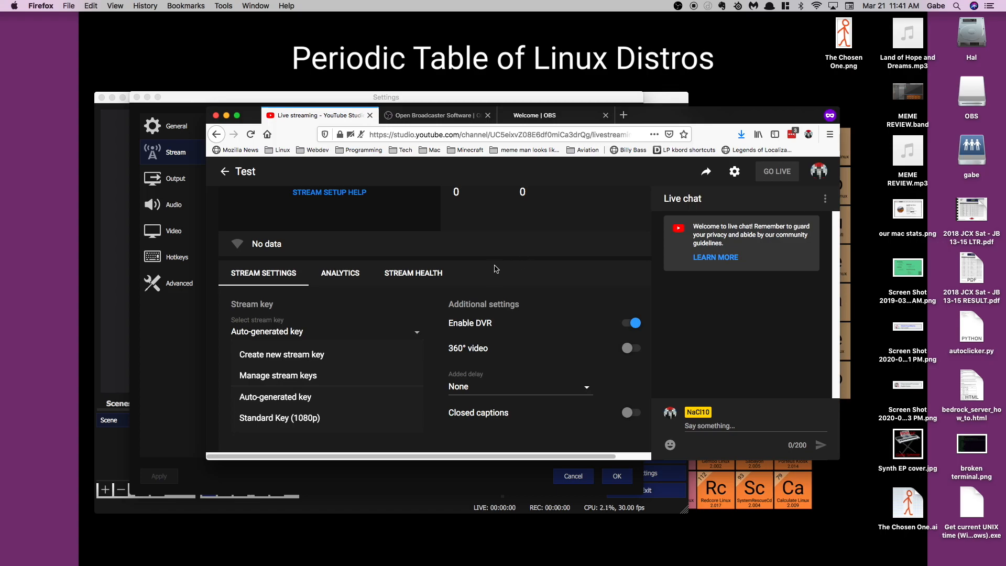
left_click(287, 354)
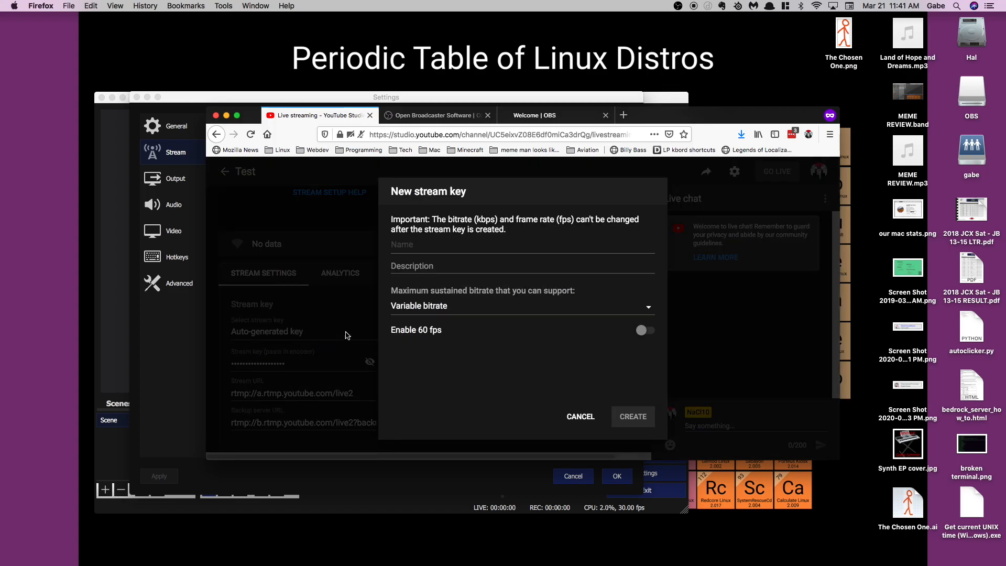
left_click(422, 246)
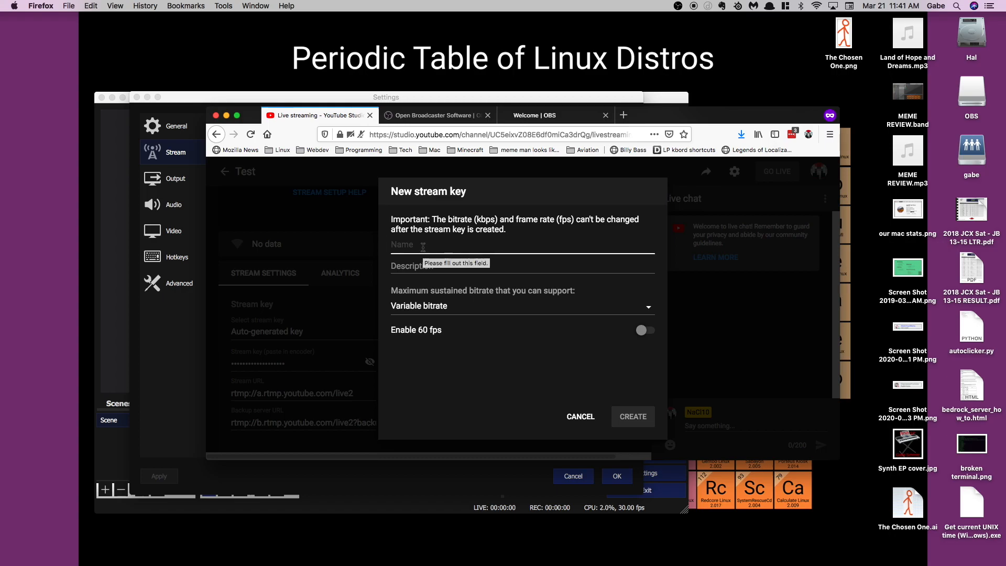
type("Test key")
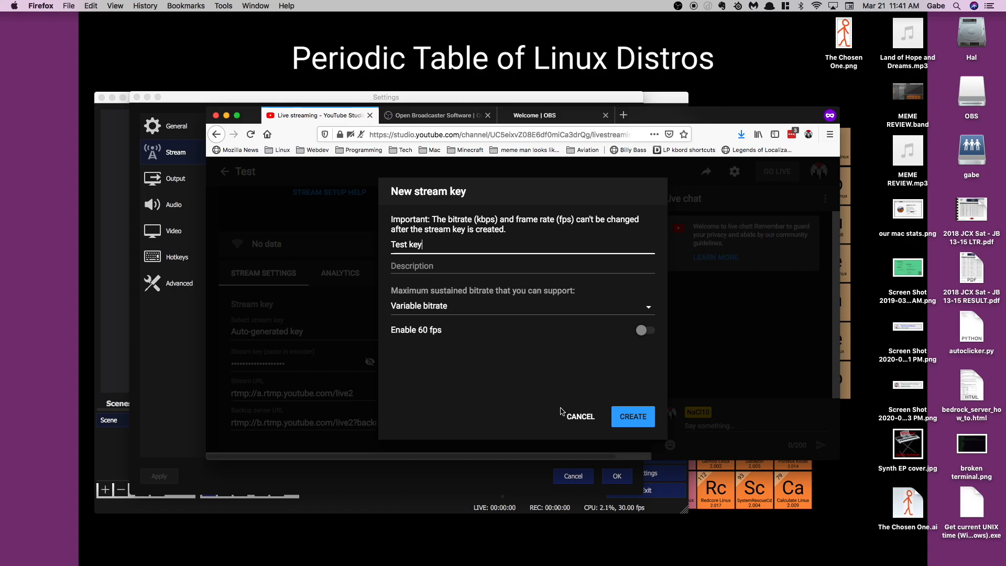
left_click(633, 416)
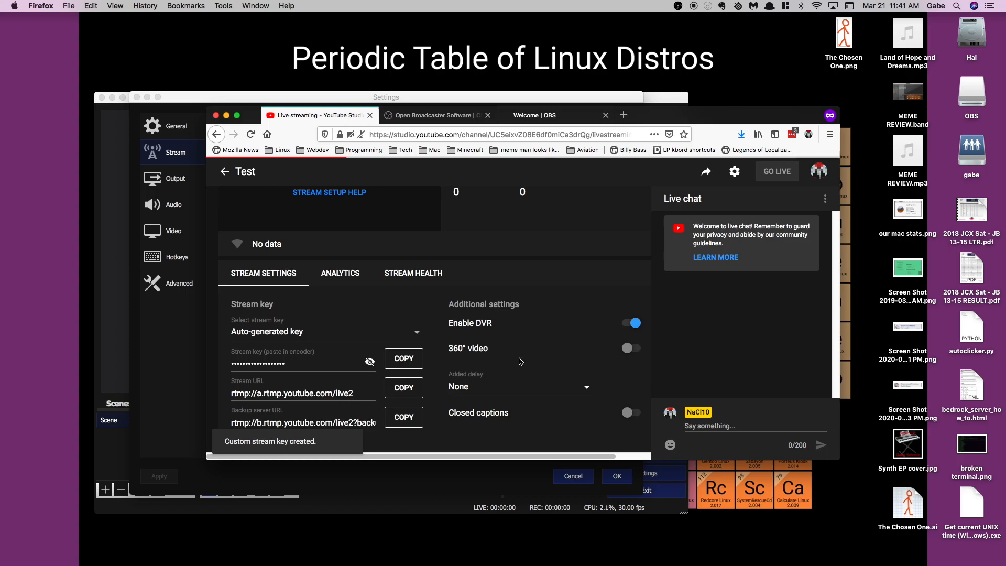
Select Test key (Variable) as the stream's key and copy its stream key value.
left_click(417, 334)
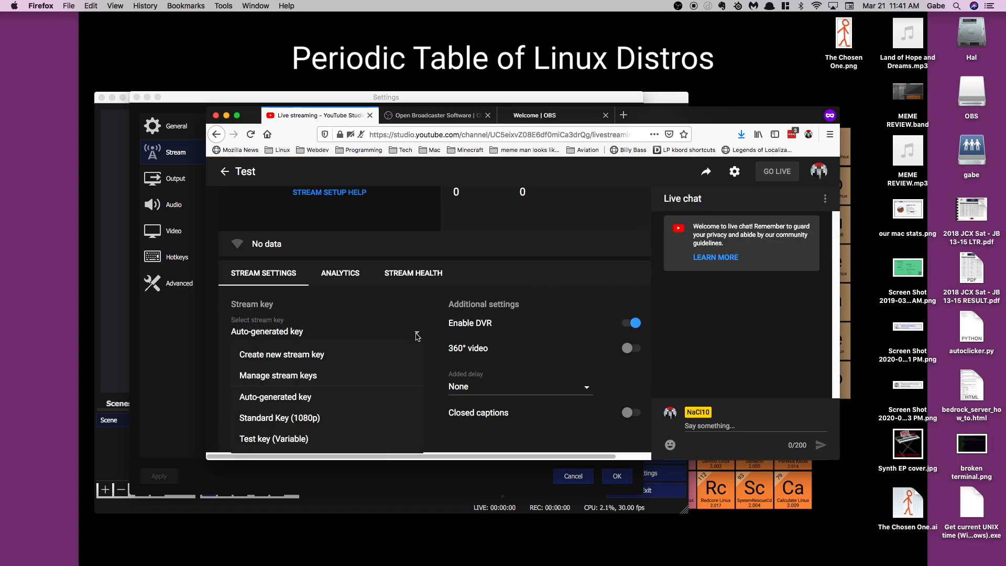
left_click(304, 440)
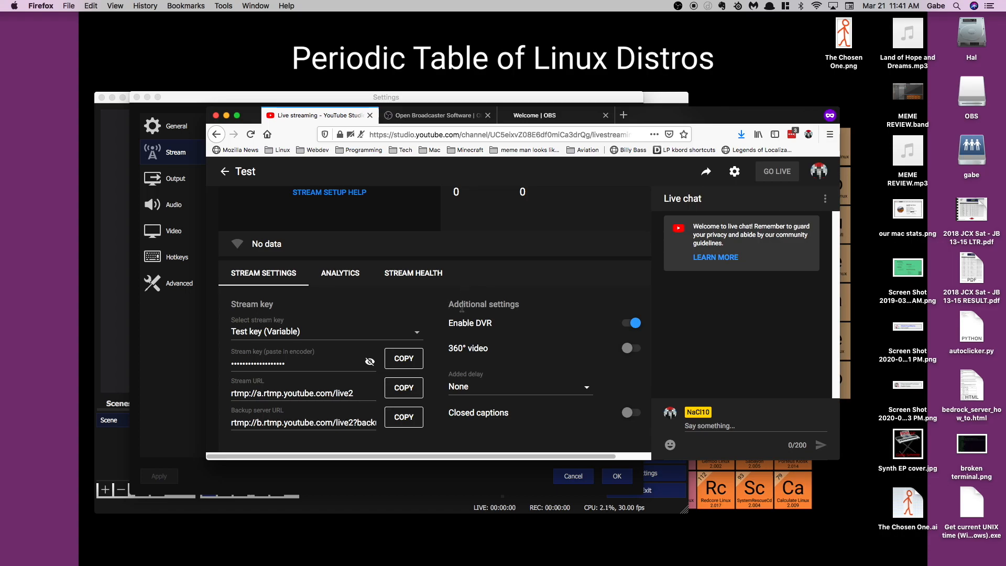
left_click(408, 360)
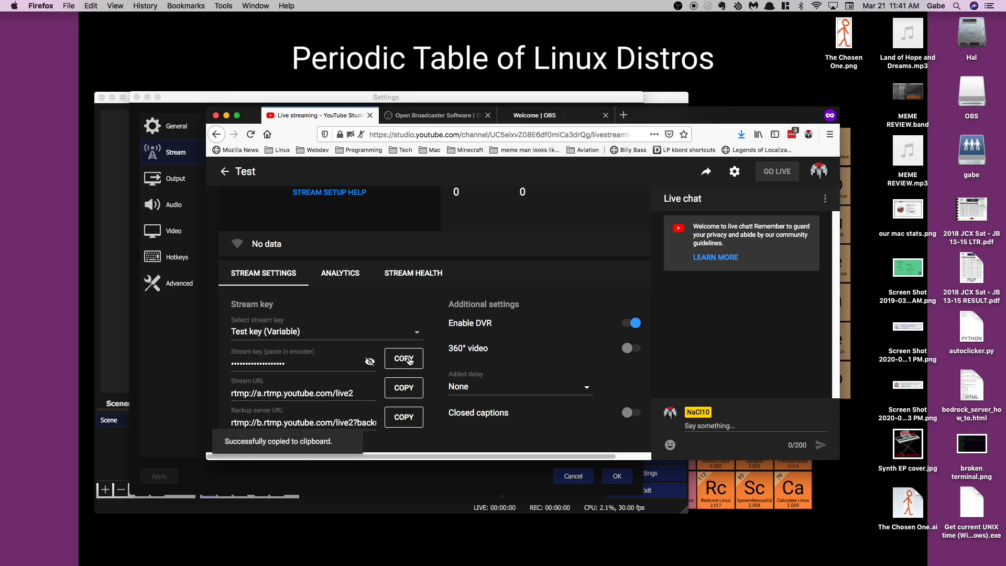
Switch back to OBS, paste the copied key into the Stream Key field, and save the settings.
left_click(193, 101)
left_click(356, 168)
key("super+v")
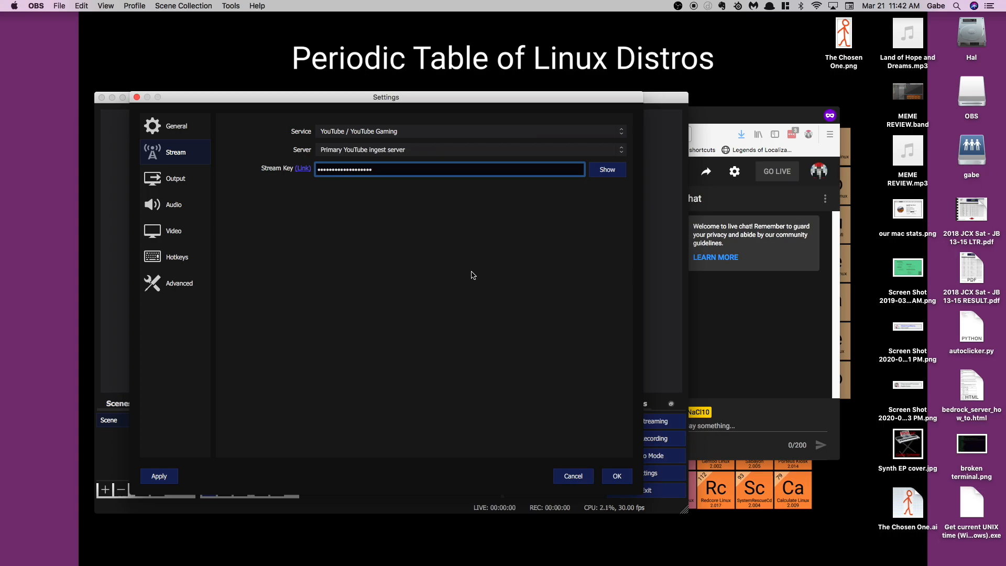
left_click(609, 477)
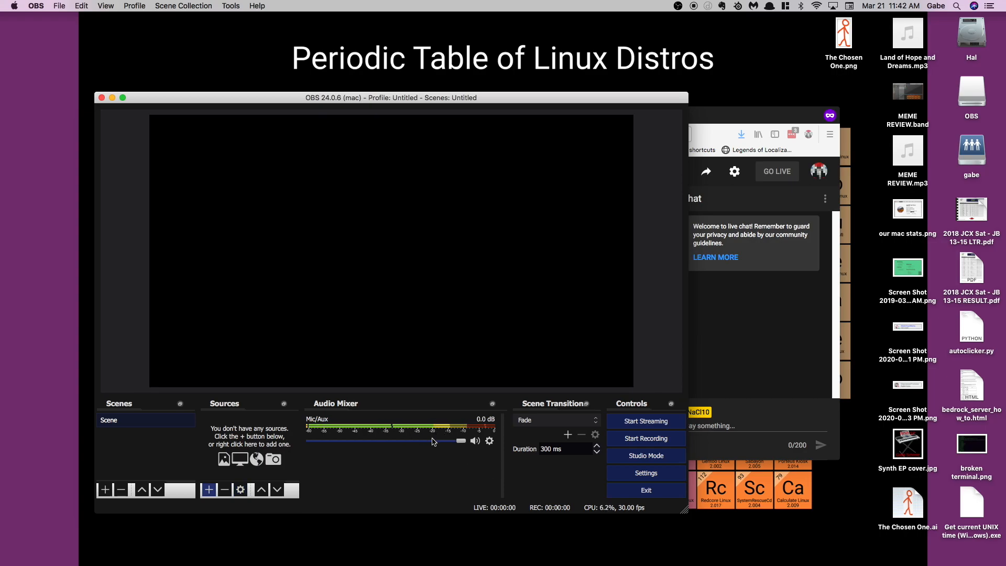
Set the Mic/Auxiliary Audio device to Disabled in the audio settings and save.
left_click(649, 477)
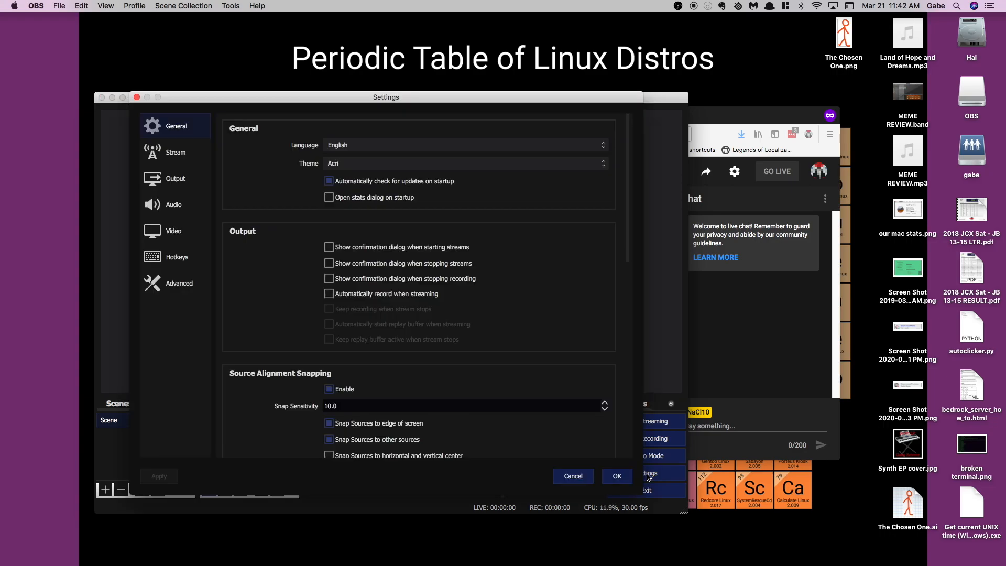
left_click(189, 159)
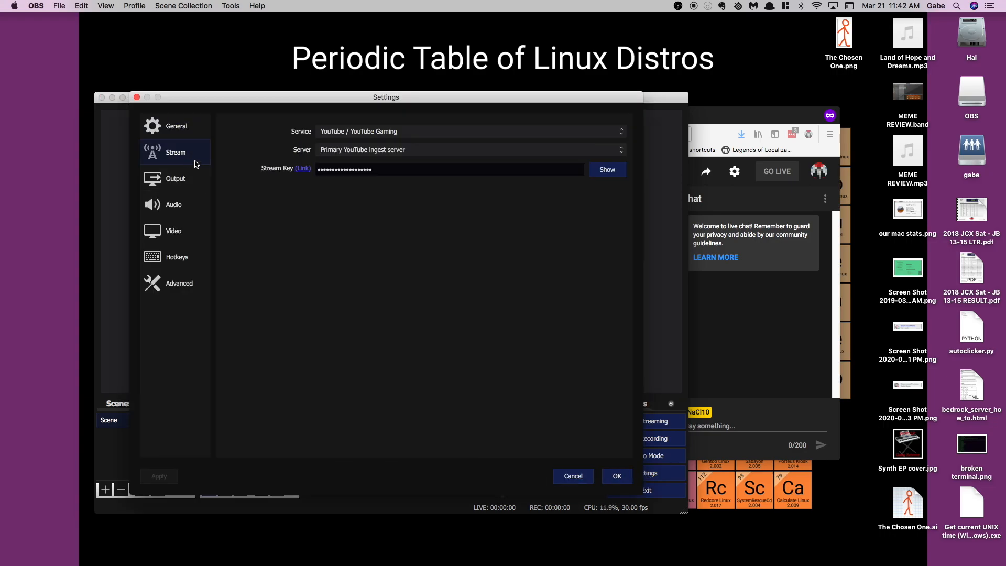
left_click(184, 177)
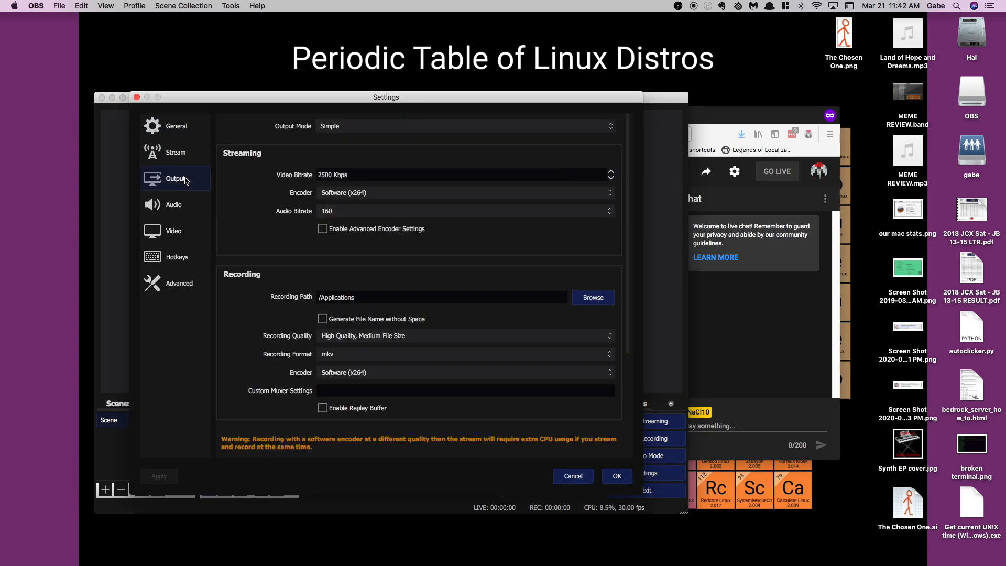
left_click(189, 211)
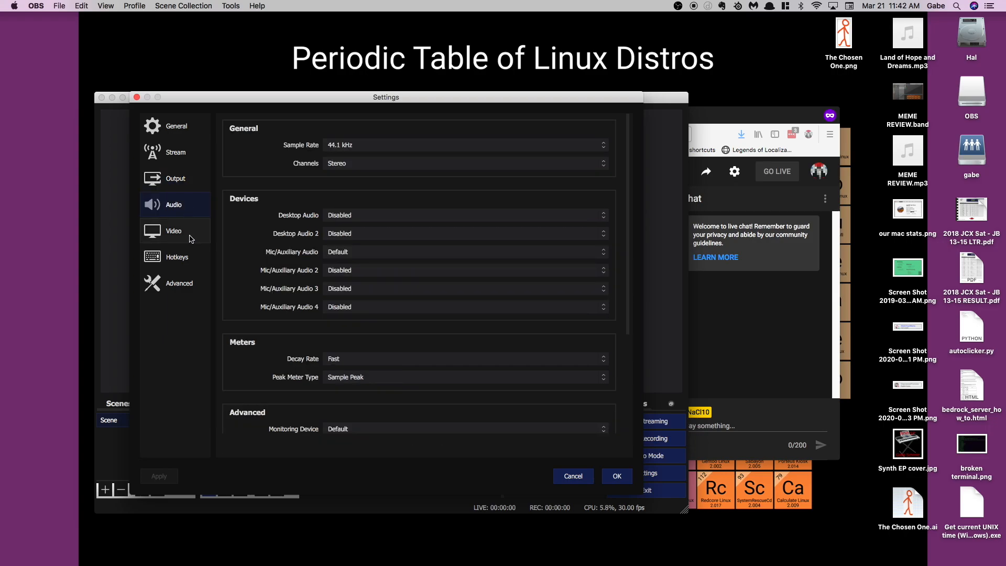
left_click(369, 251)
left_click(359, 243)
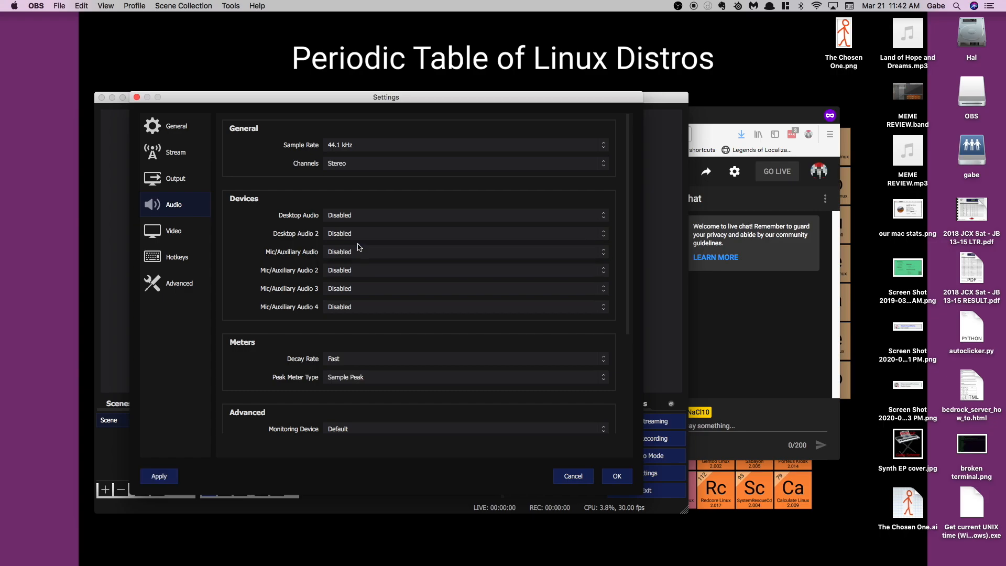
left_click(617, 476)
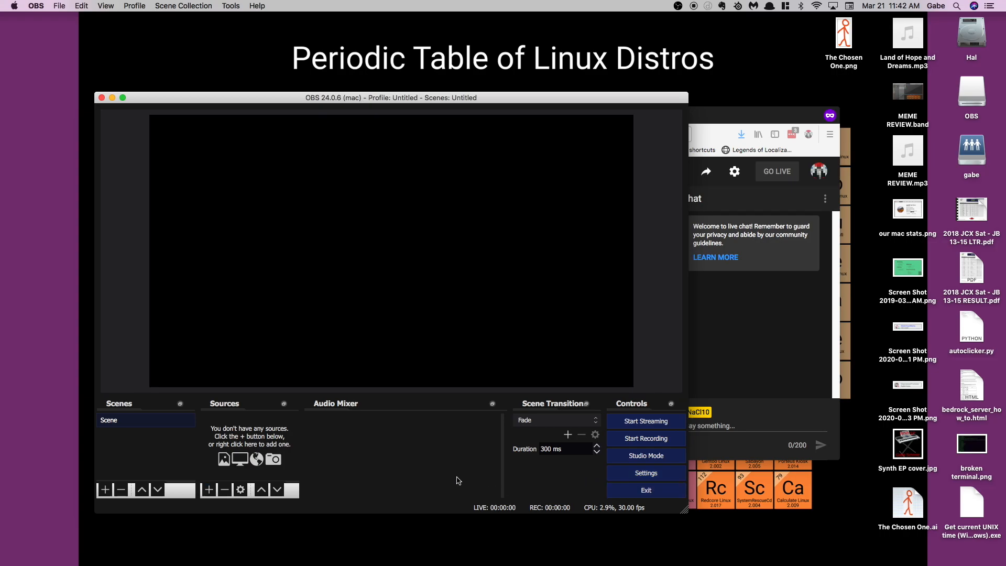
Change the interface theme to Dark (Default) in the general settings and save.
left_click(646, 477)
left_click(346, 164)
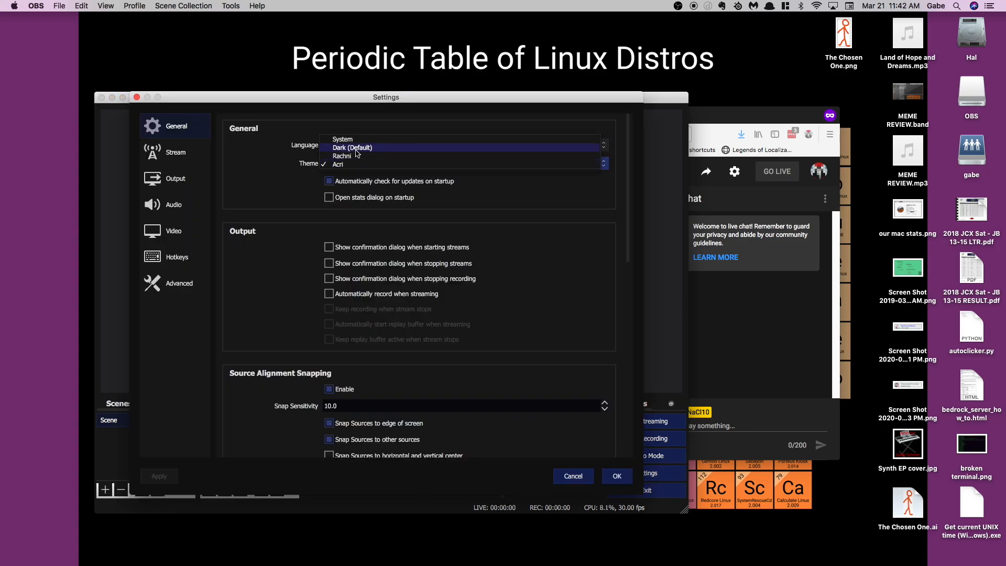
left_click(352, 147)
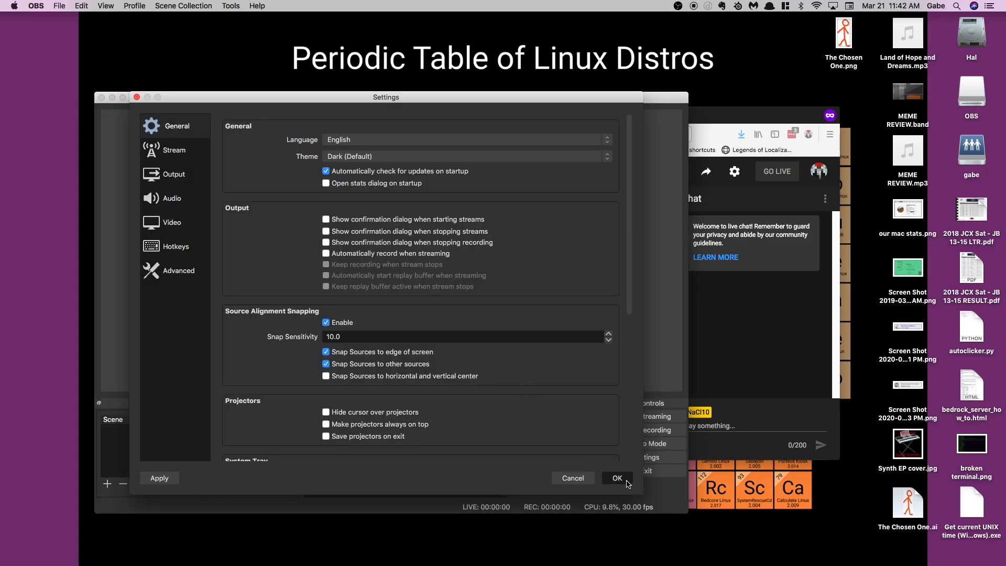
left_click(617, 477)
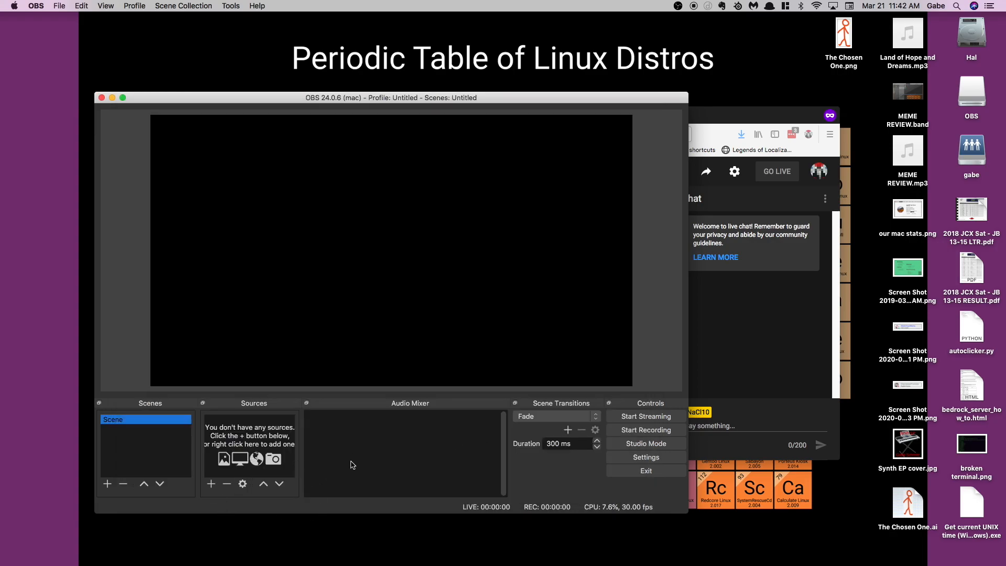
Add a new Video Capture Device source named "Main camera" to the scene.
left_click(211, 485)
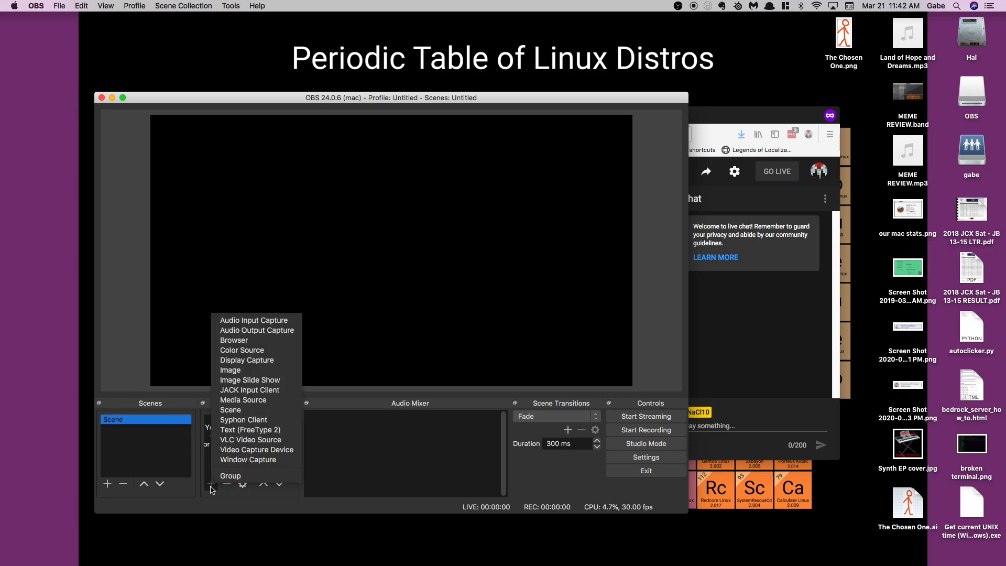
left_click(256, 450)
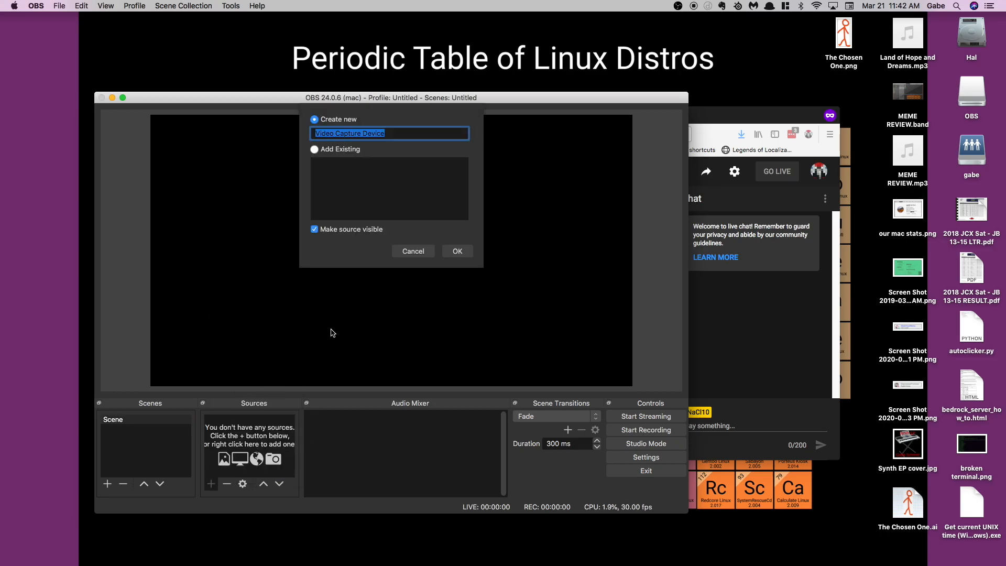
type("Main camera")
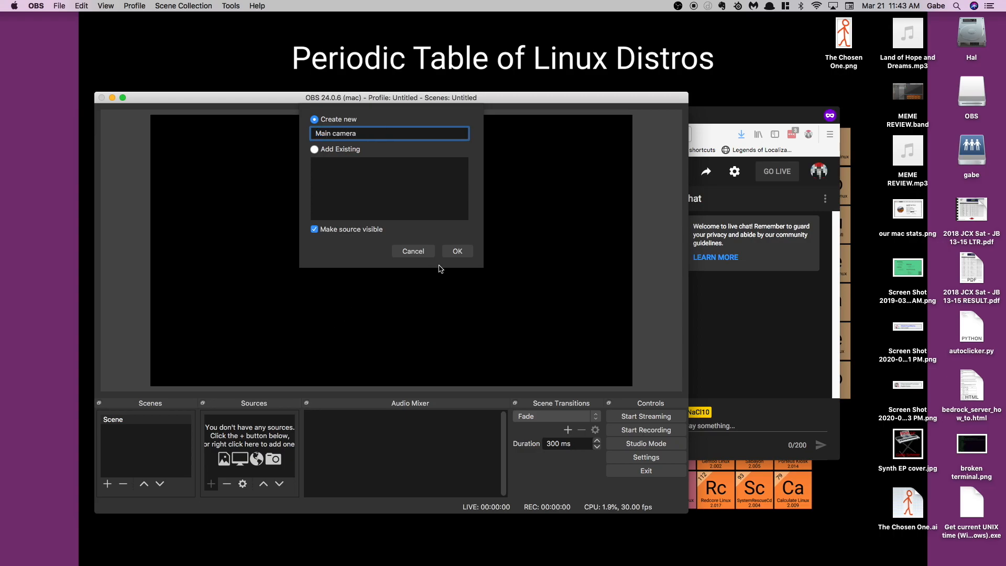
left_click(457, 251)
Set the Main camera source to use FaceTime HD Camera (Built-in) with the 1280x720 preset.
left_click(313, 351)
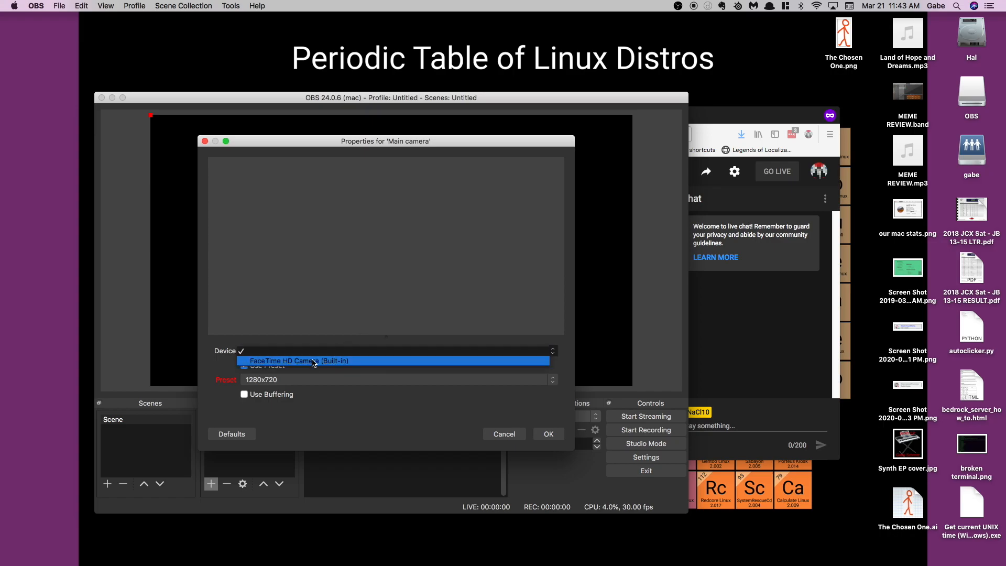
left_click(311, 361)
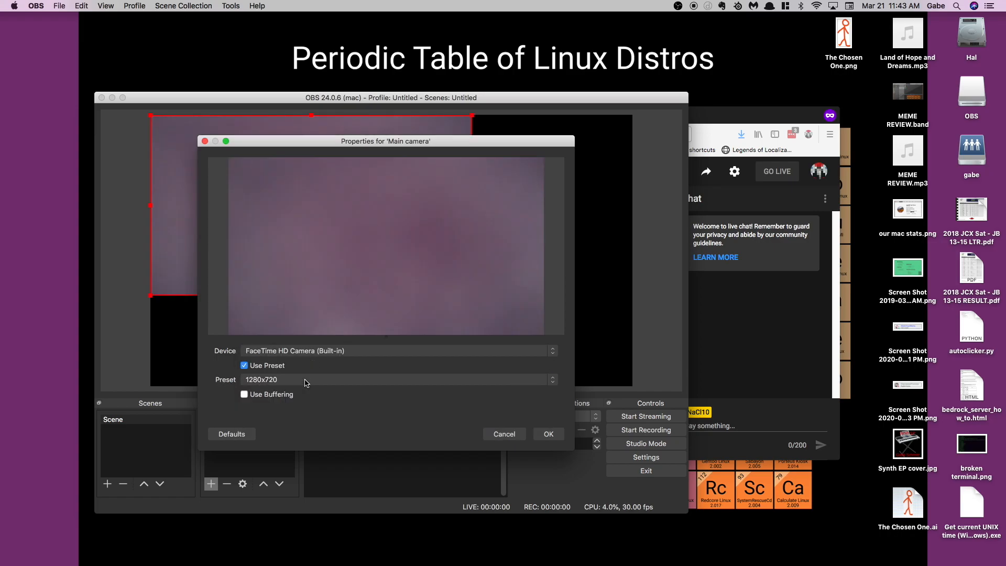
left_click(297, 382)
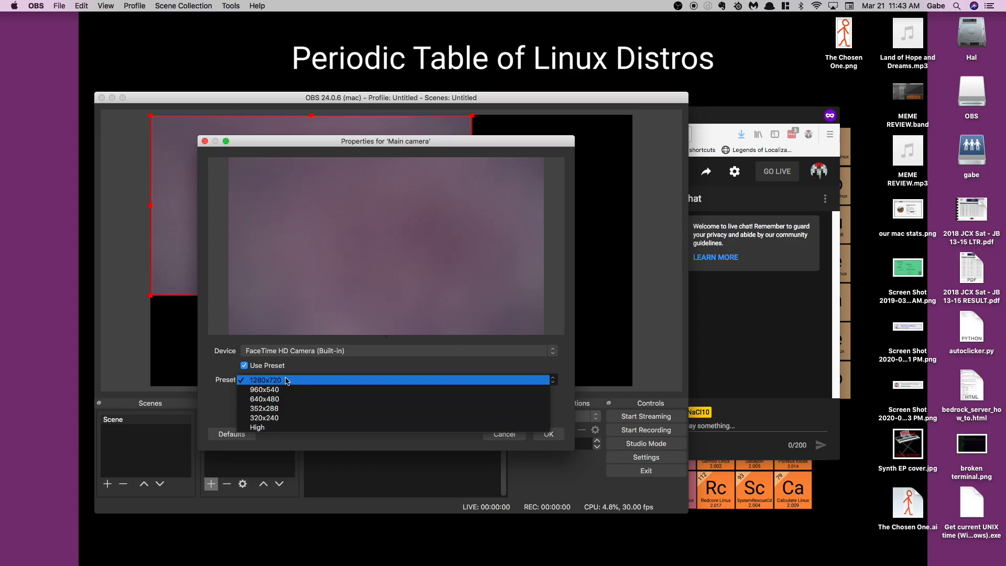
left_click(294, 384)
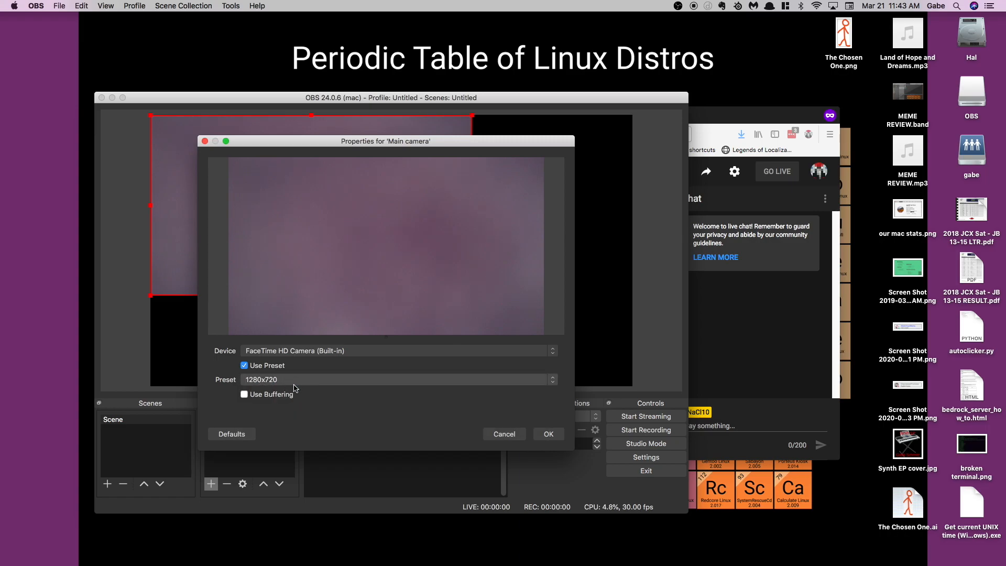
left_click(549, 434)
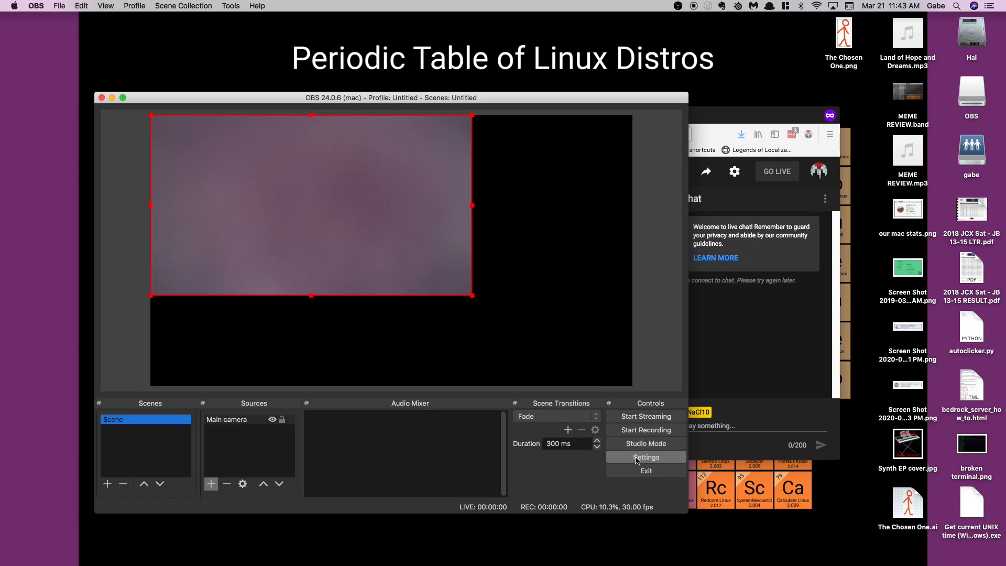
Set both the base canvas and output scaled resolutions to 1280x720 in the video settings and save.
key("super+comma")
left_click(174, 150)
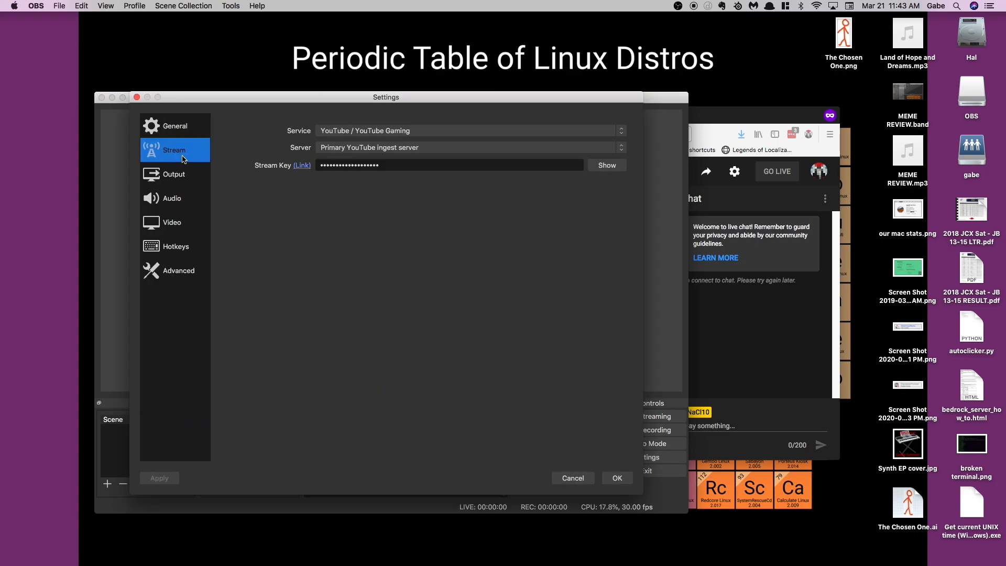
left_click(172, 172)
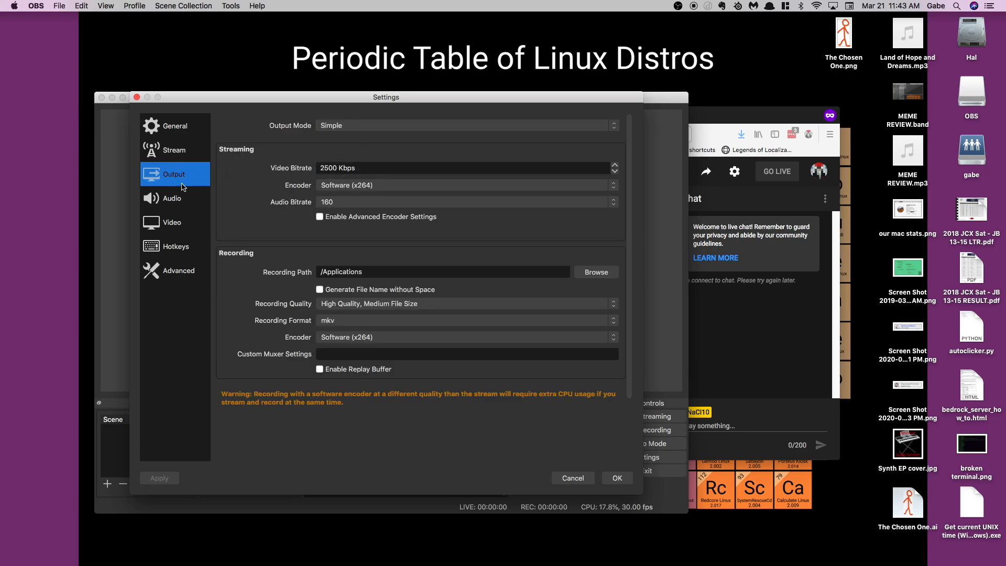
left_click(172, 224)
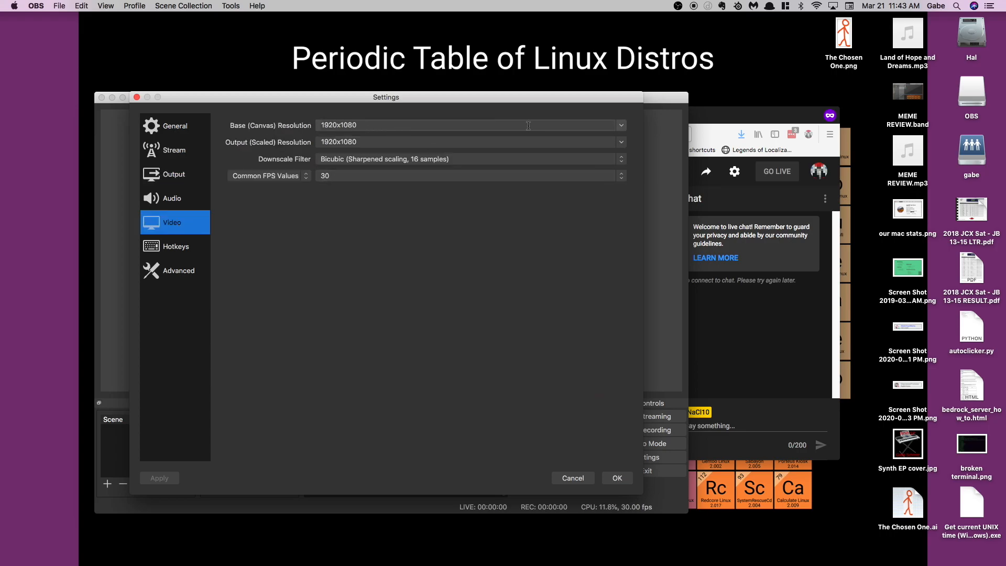
left_click(619, 129)
left_click(619, 129)
left_click(492, 143)
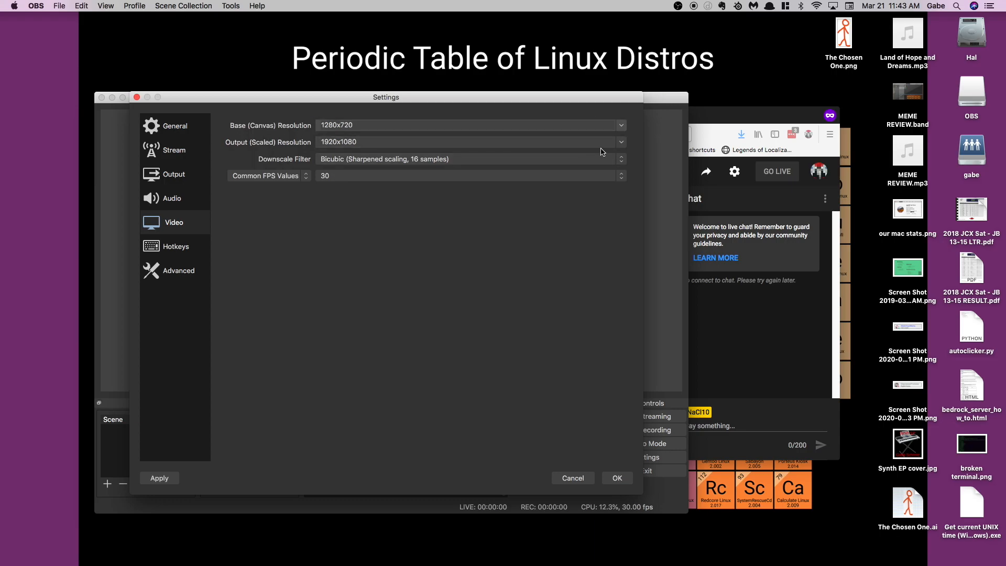
left_click(624, 143)
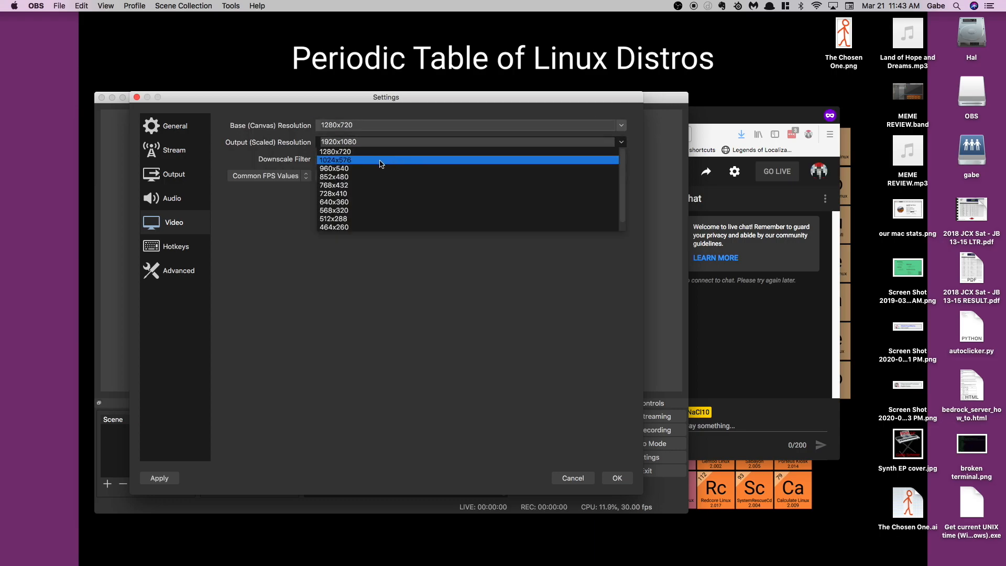
left_click(364, 151)
left_click(616, 478)
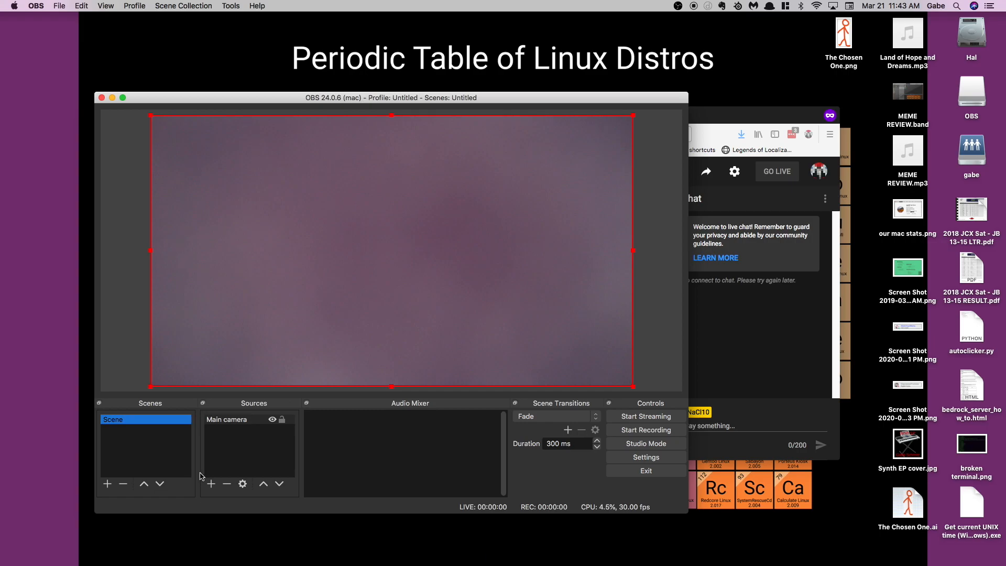
Add a new Audio Input Capture source named "Main mic" to the scene.
left_click(212, 485)
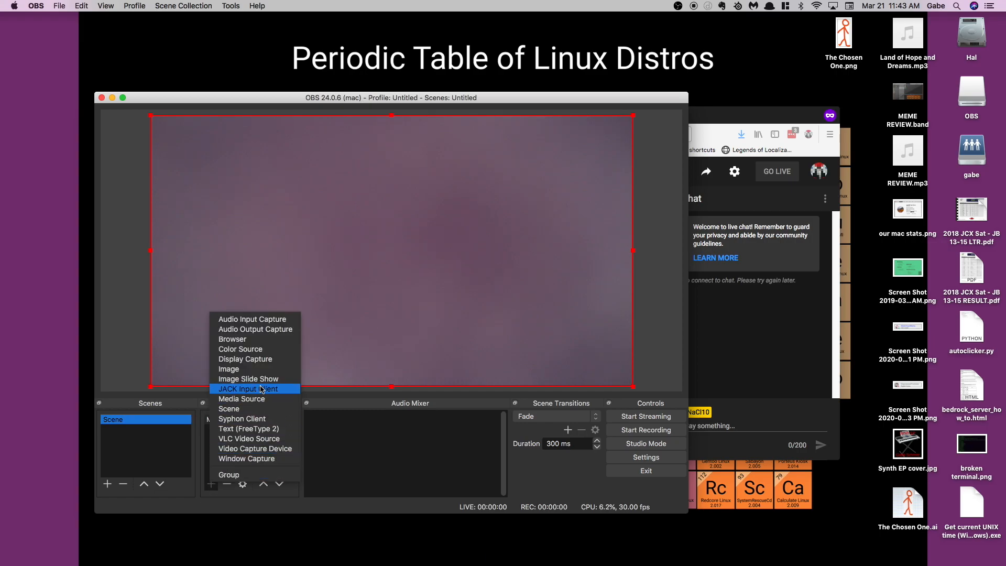
left_click(270, 320)
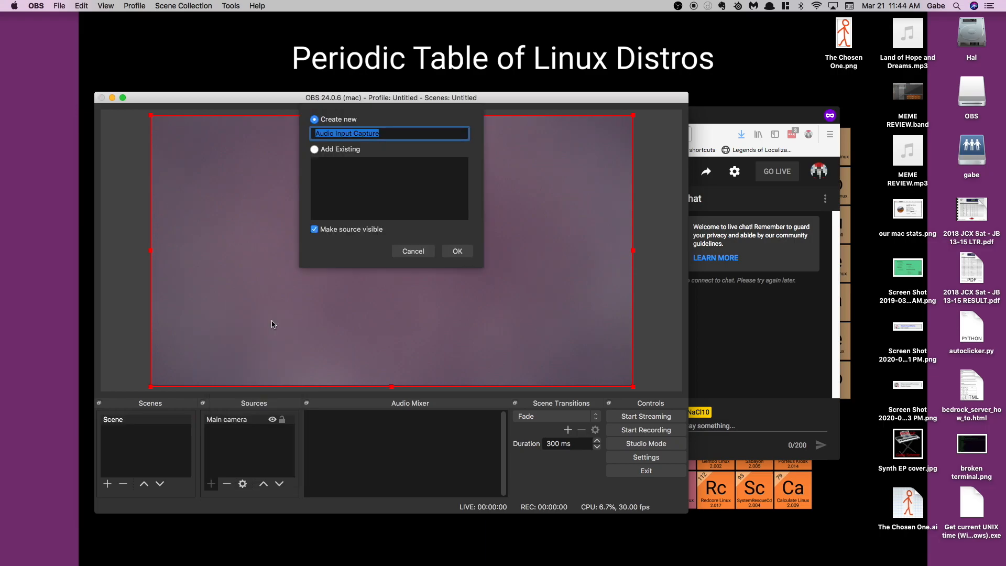
type("Main")
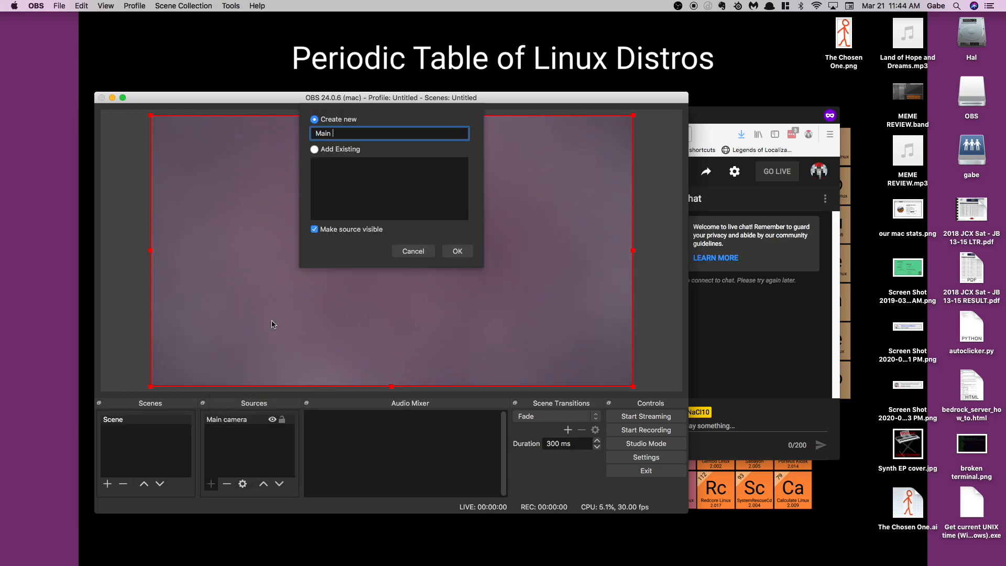
key("Return")
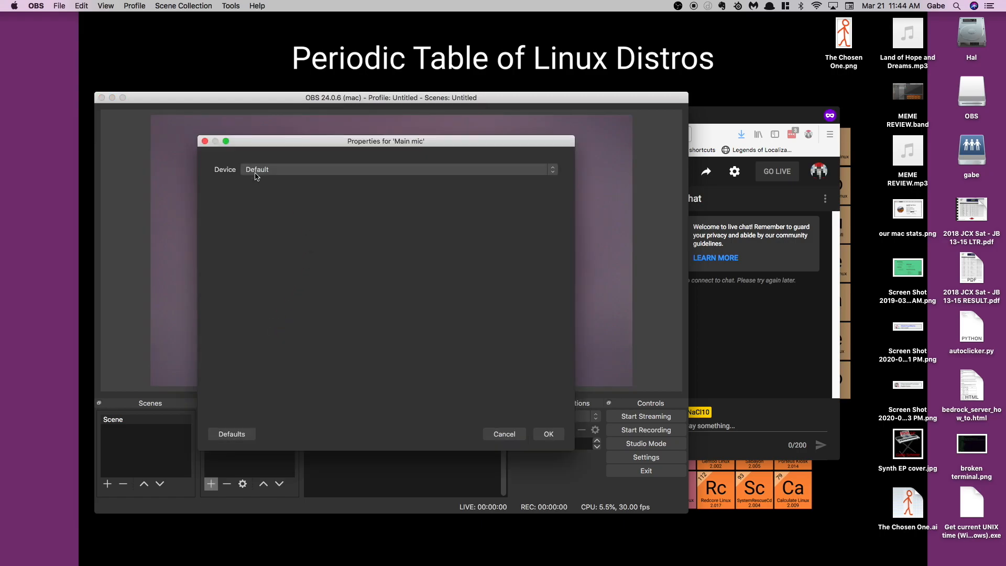
Set the Main mic source's device to Built-in Input and move it below Main camera in the source order.
left_click(283, 171)
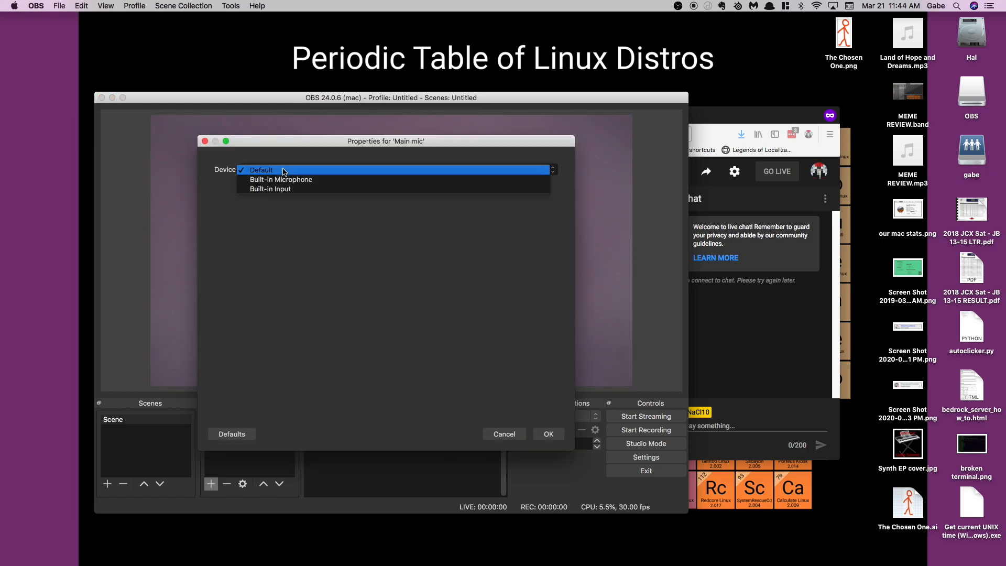
left_click(303, 190)
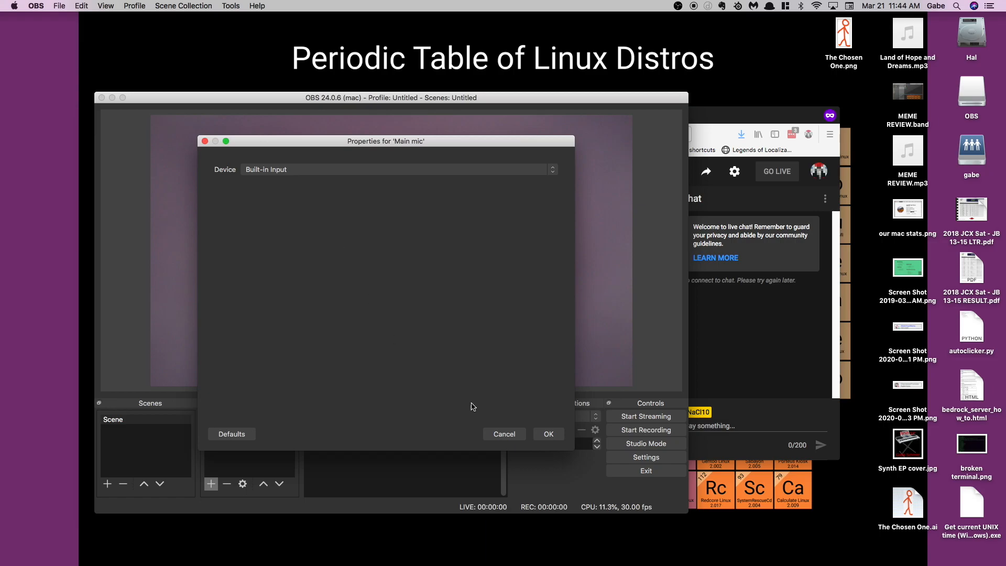
left_click(549, 435)
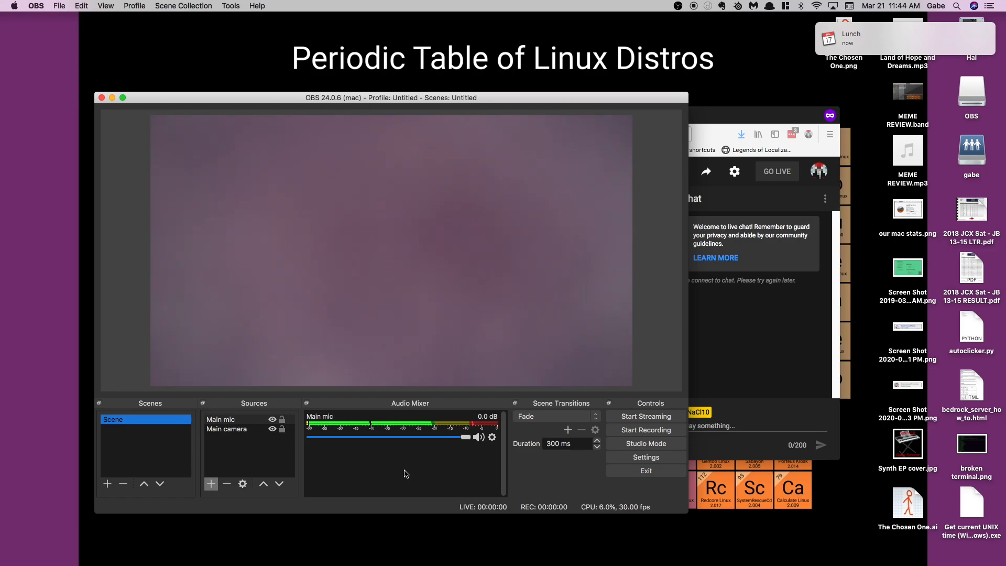
left_click(242, 420)
left_click_drag(241, 428, 246, 437)
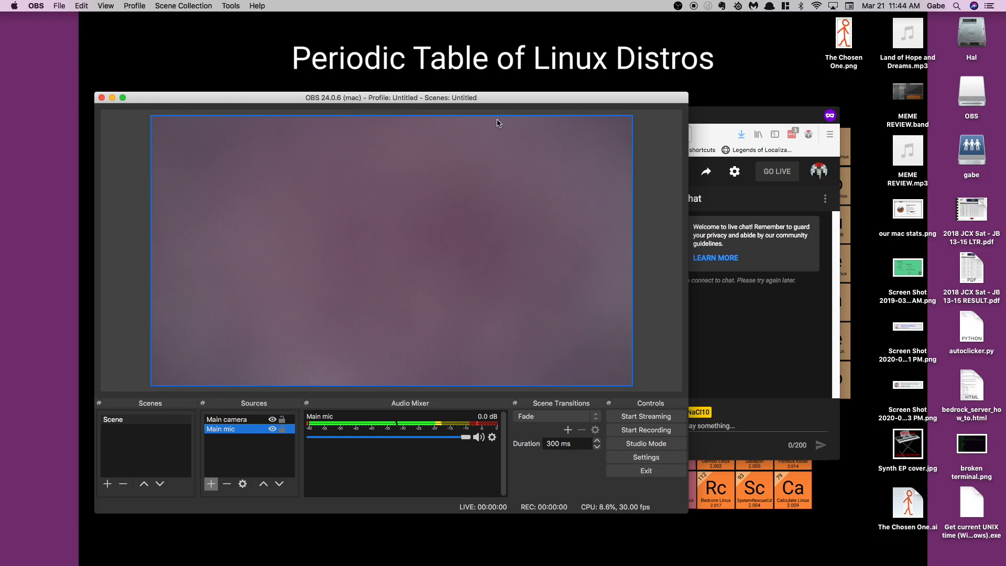
Move the OBS and browser windows apart and start streaming from OBS.
left_click_drag(486, 99, 390, 99)
left_click_drag(643, 109, 767, 125)
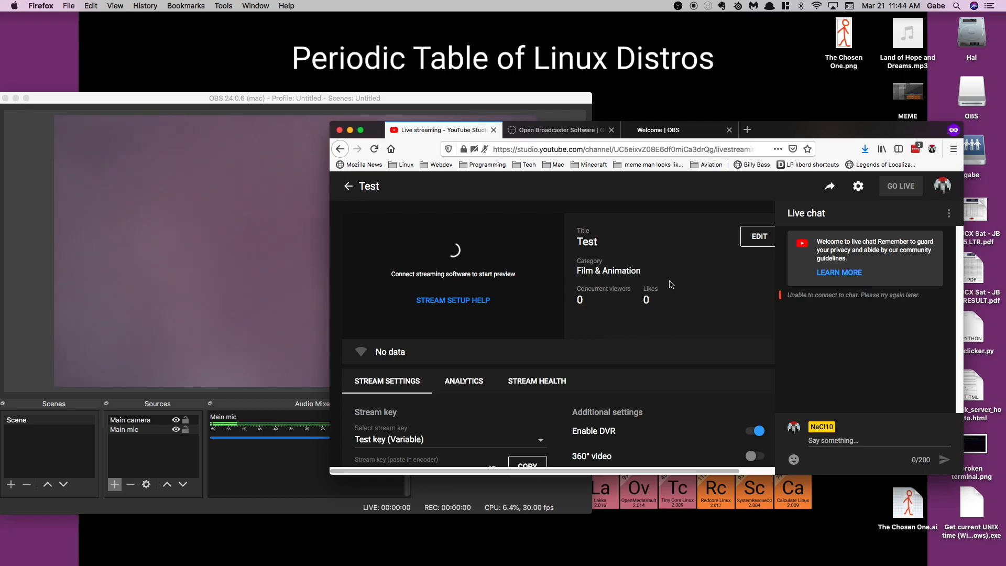
left_click_drag(373, 99, 377, 91)
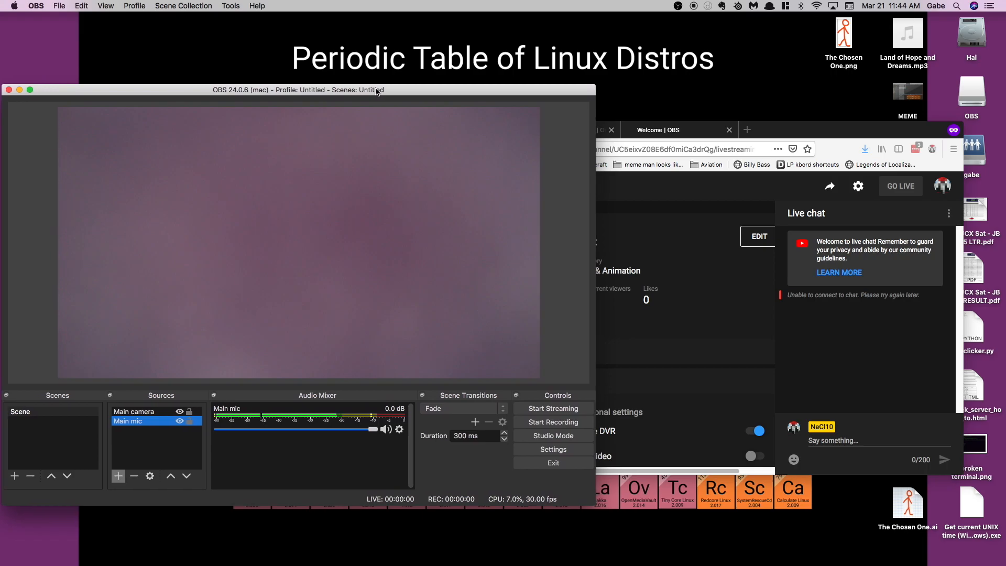
left_click(542, 411)
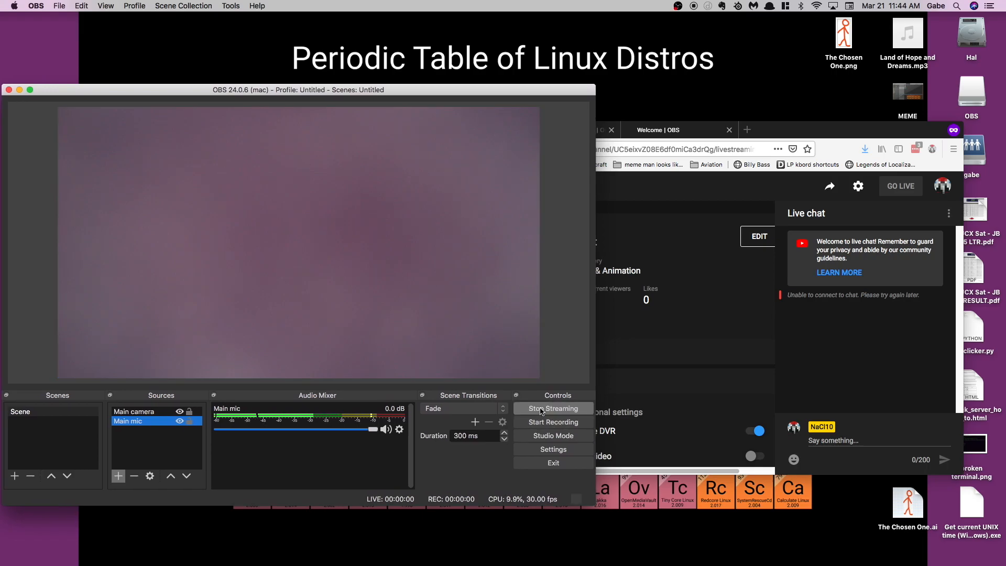
Switch to YouTube Studio in the browser and review the Test stream's details and audience setting without changing them.
left_click(772, 136)
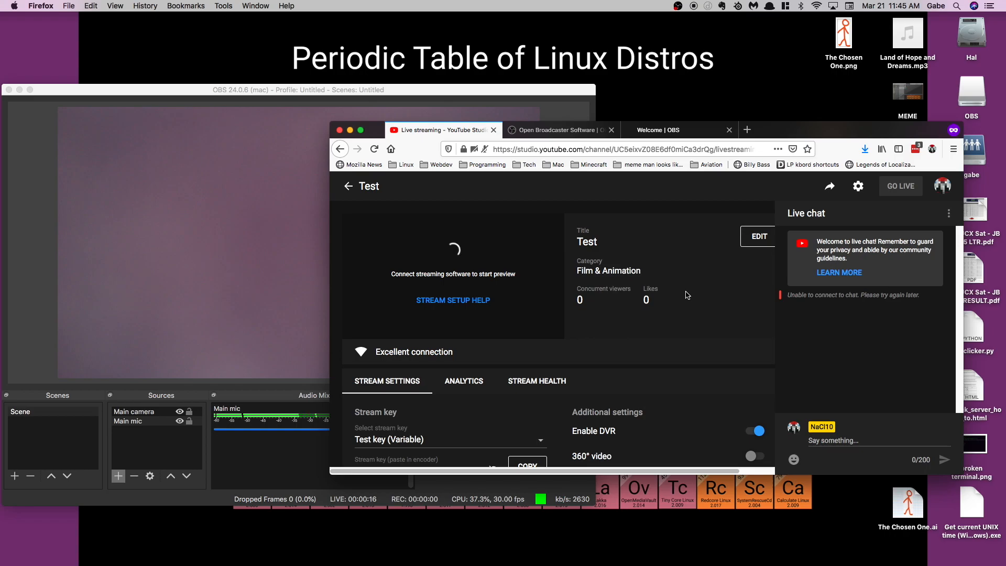
left_click(749, 238)
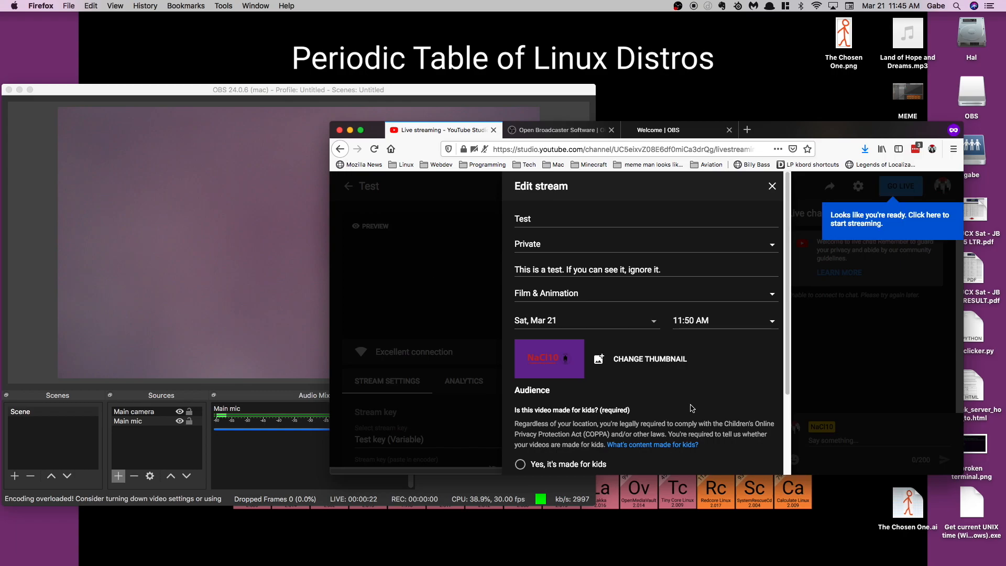
scroll(690, 413, "down", 5)
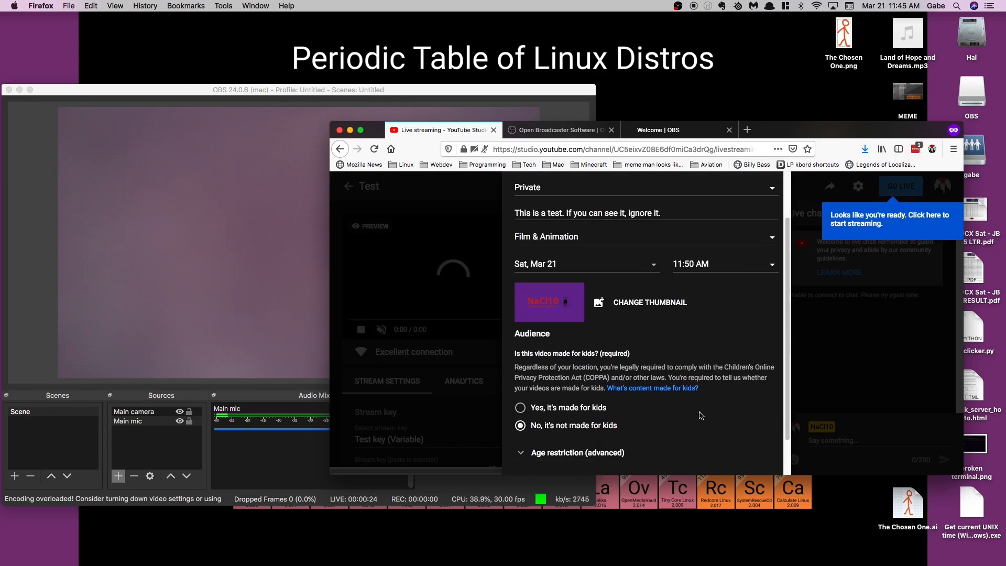
scroll(733, 433, "up", 5)
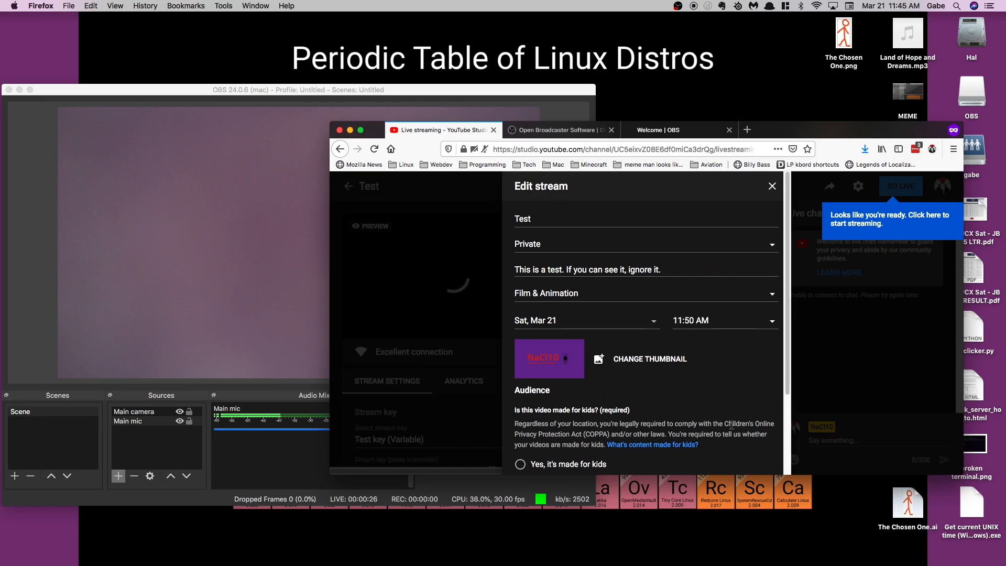
left_click(771, 189)
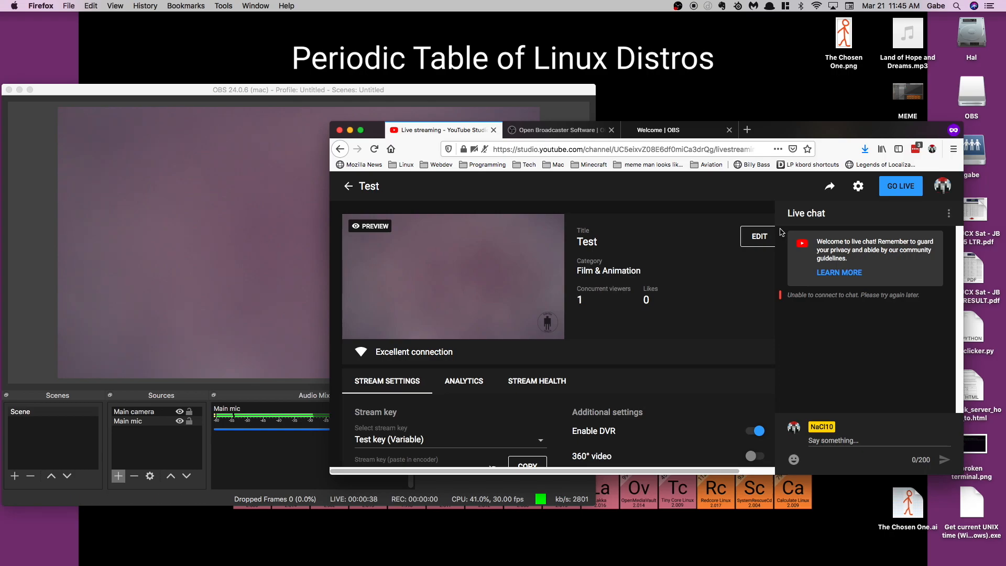
Check the stream preview in YouTube Studio and return to the OBS window.
left_click(407, 92)
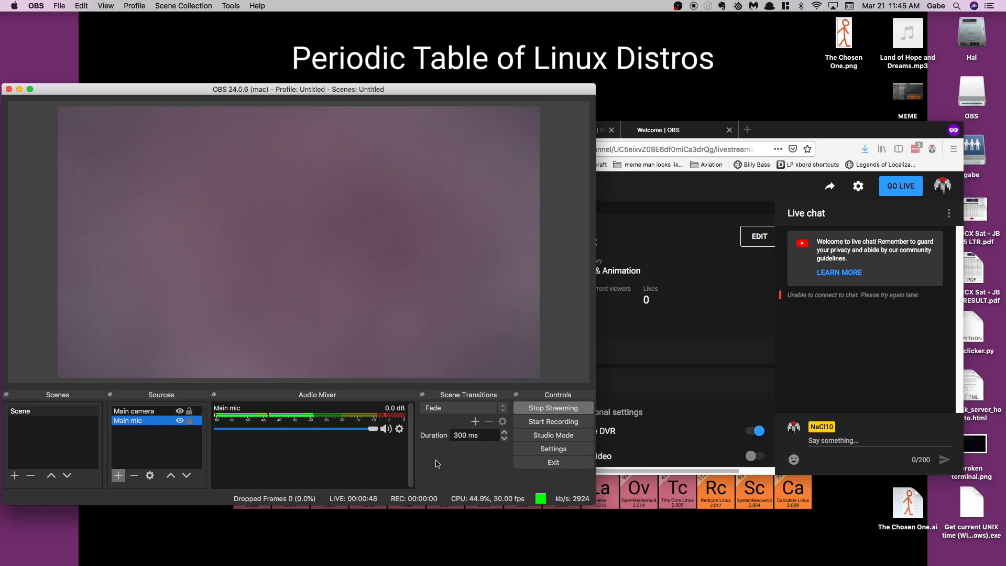
left_click(692, 142)
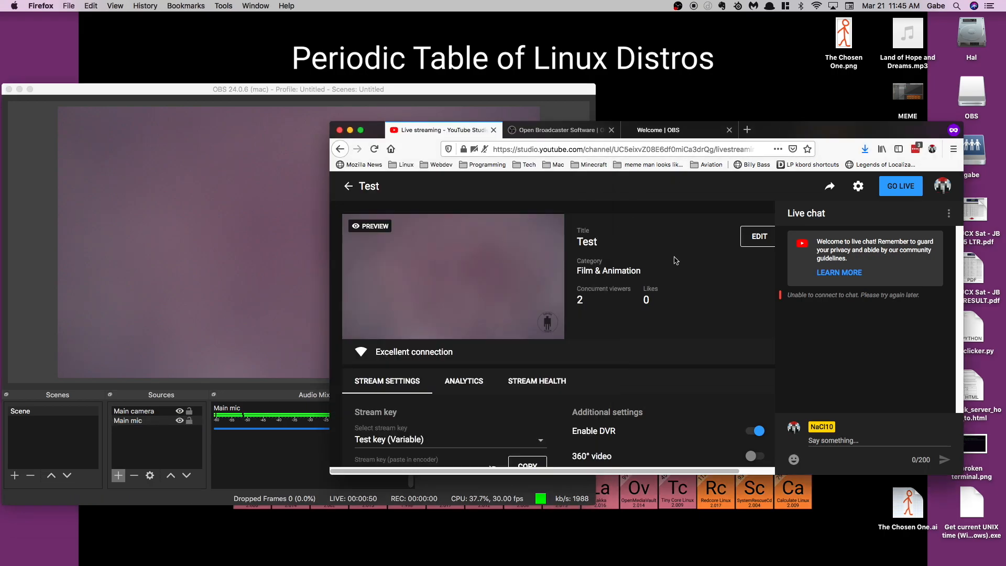
left_click(487, 102)
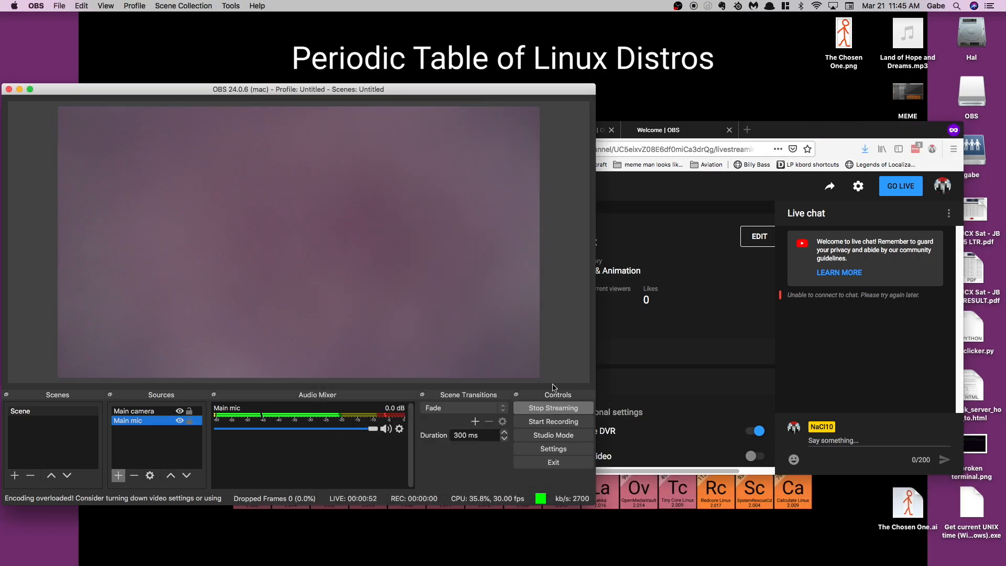
key("super+comma")
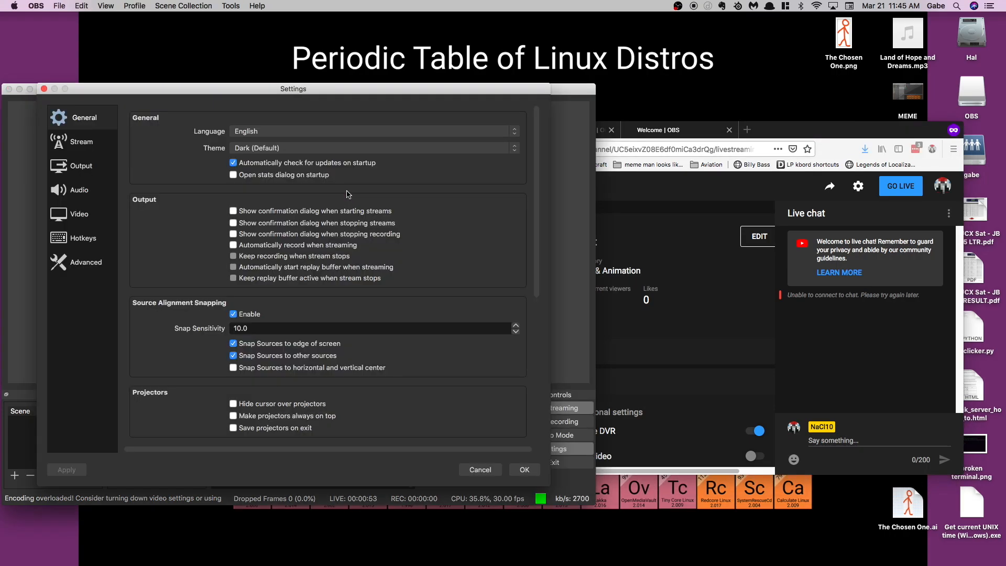
left_click(81, 169)
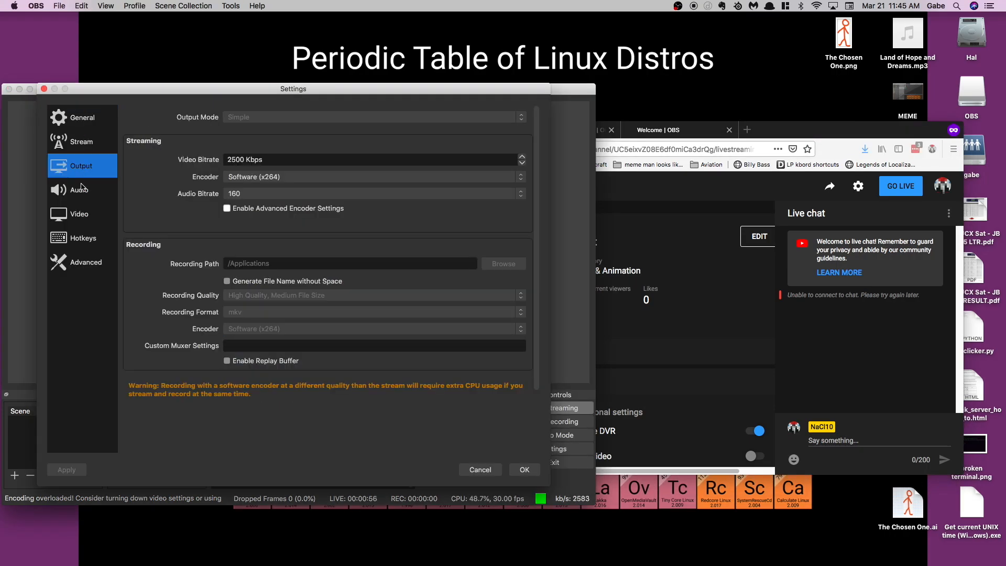
left_click(240, 160)
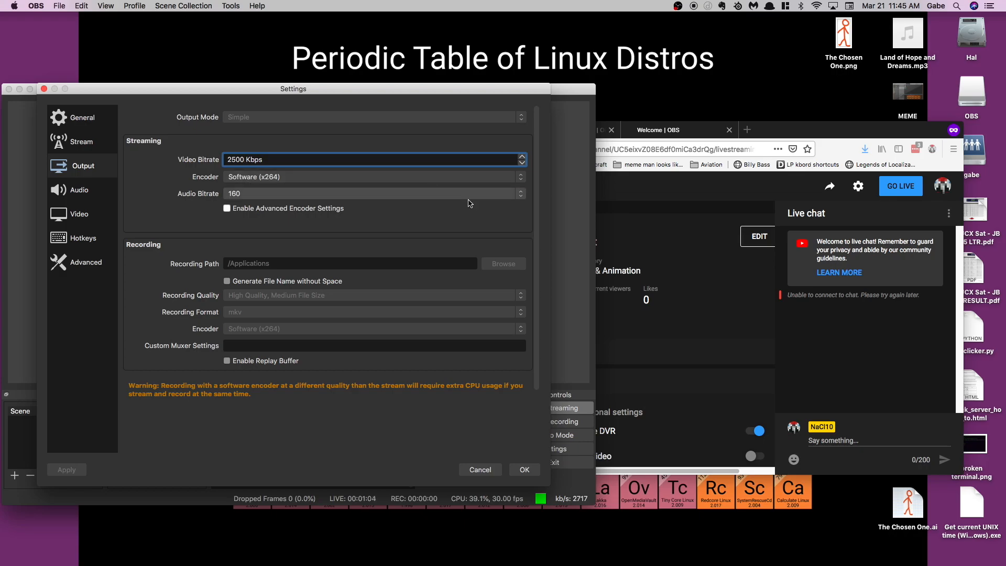
left_click(367, 193)
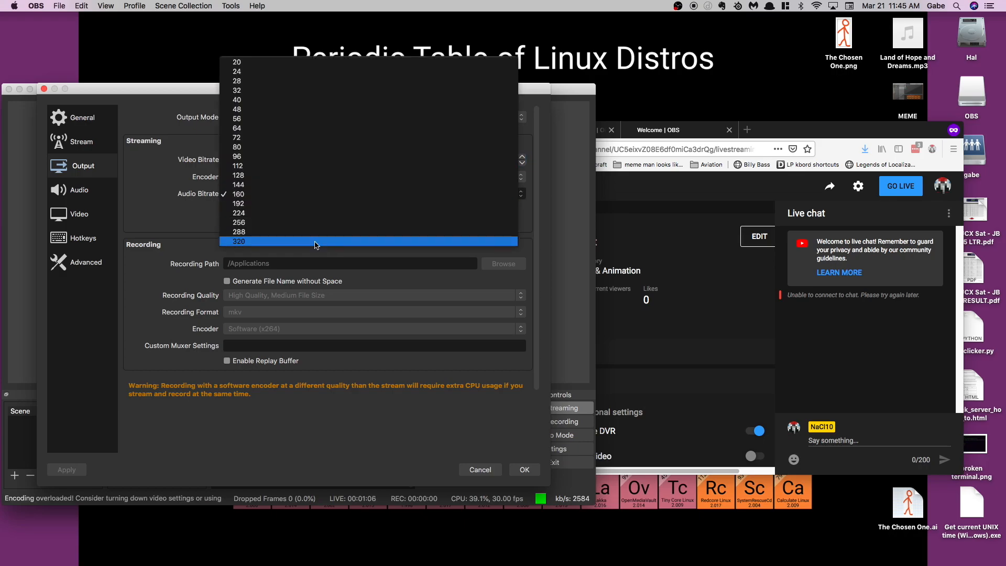
left_click(267, 222)
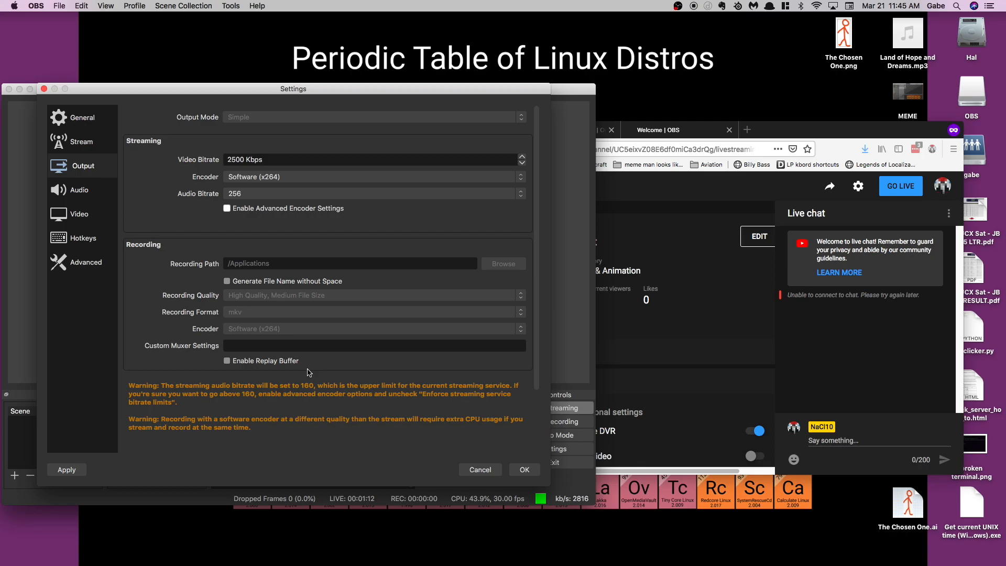
left_click(380, 193)
left_click(306, 166)
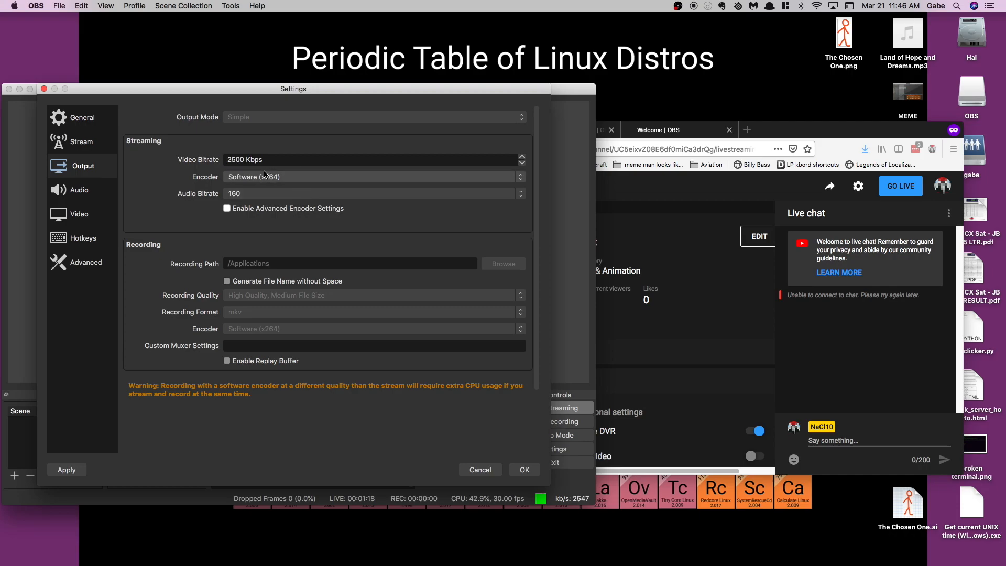
left_click_drag(245, 159, 221, 160)
left_click(189, 183)
left_click(479, 470)
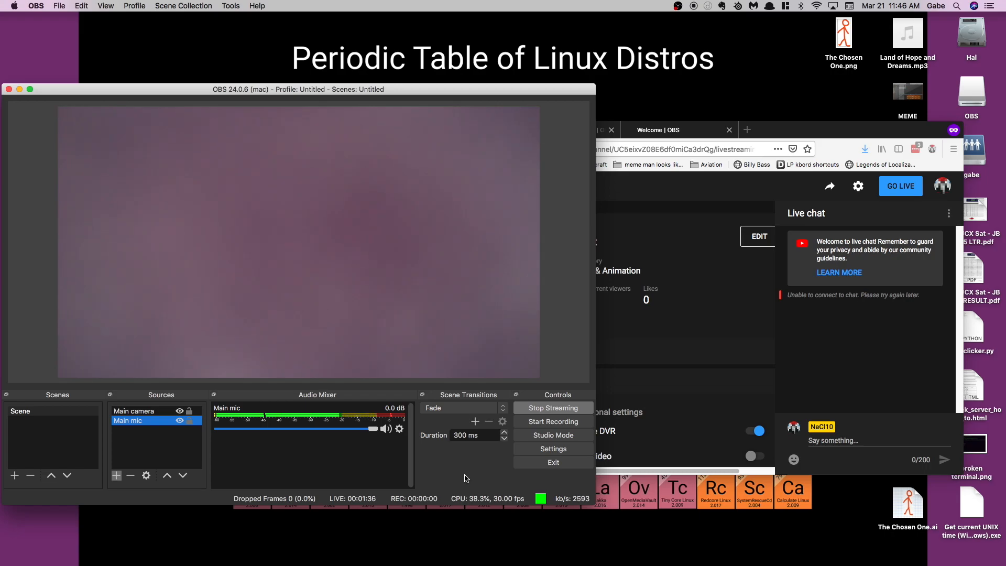
Set the streaming video bitrate to 3000 Kbps in the output settings and save.
left_click(553, 449)
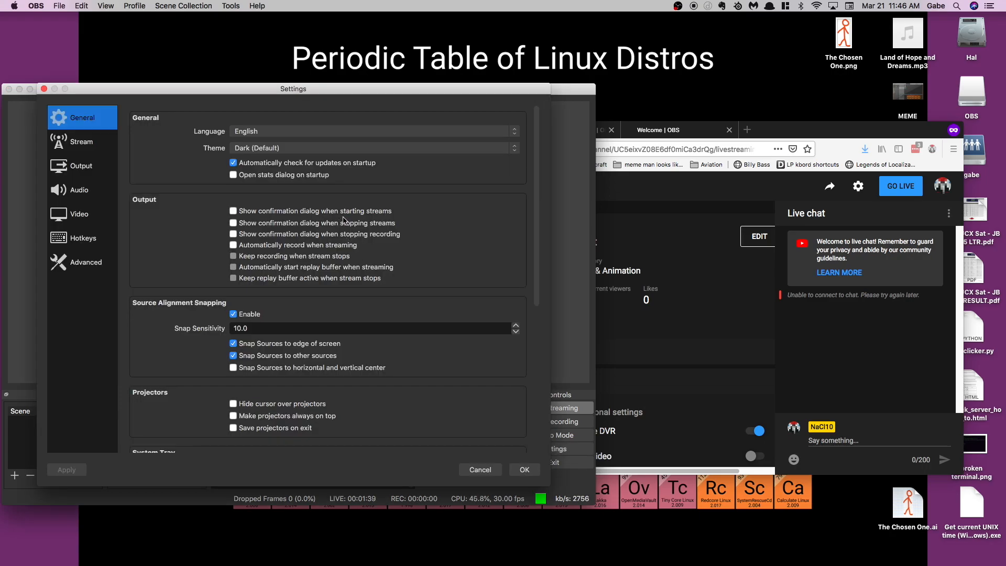
left_click(77, 167)
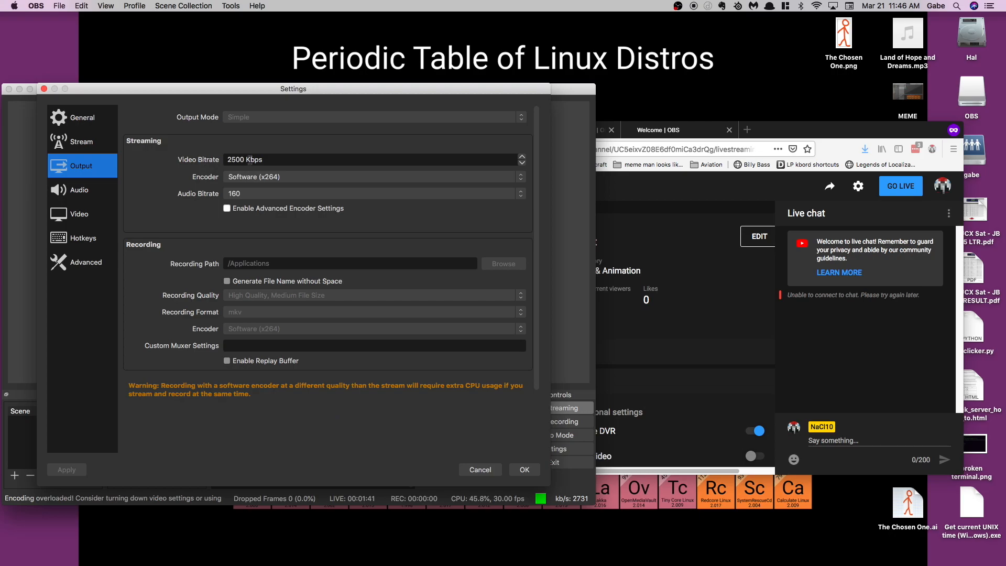
double_click(243, 159)
type("3000")
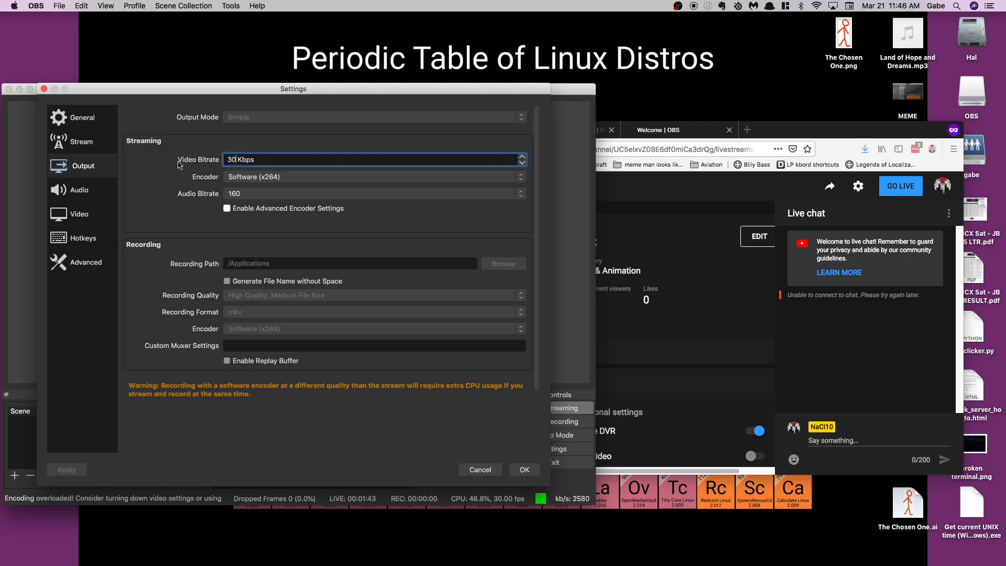
key("super+a")
left_click(525, 469)
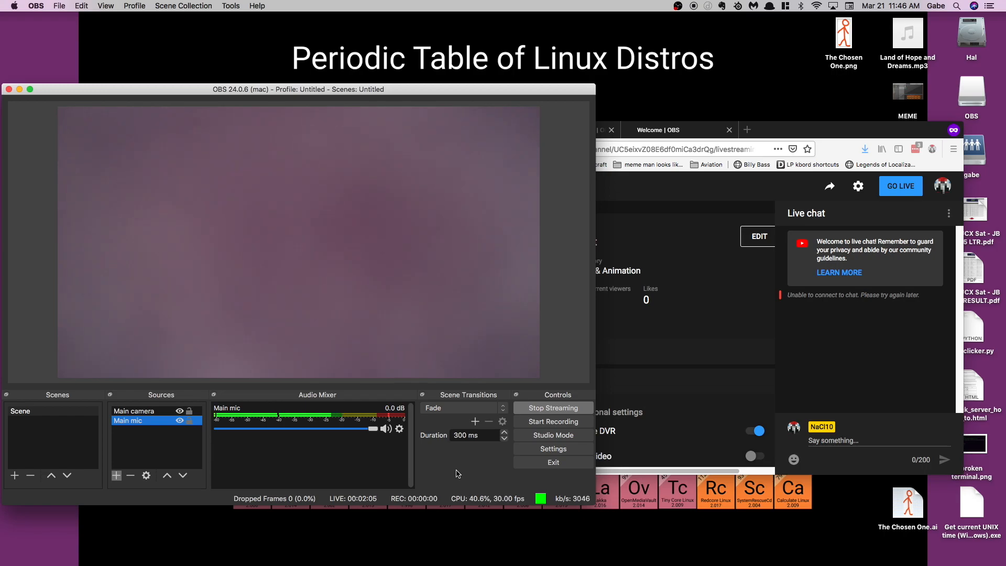
Turn the Main mic volume down to -inf dB in OBS and take the Test stream live in YouTube Studio.
left_click(723, 194)
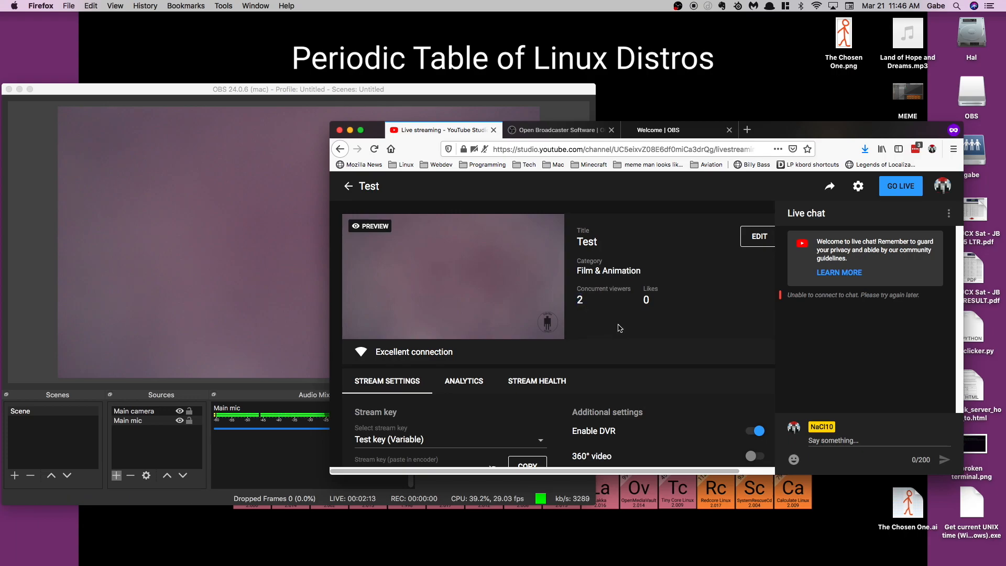
scroll(619, 328, "down", 3)
scroll(647, 316, "down", 1)
scroll(651, 310, "up", 4)
left_click(297, 443)
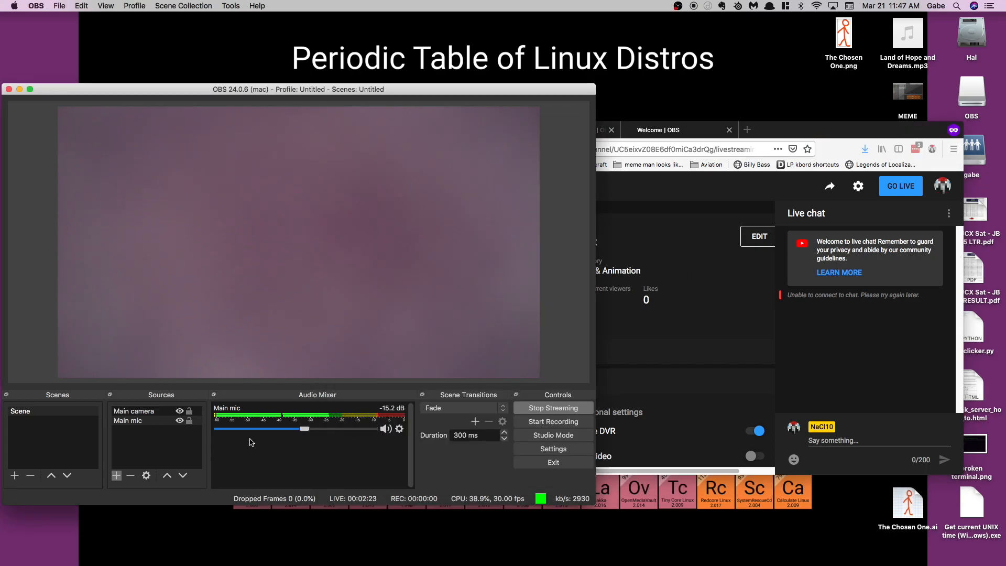
left_click(850, 180)
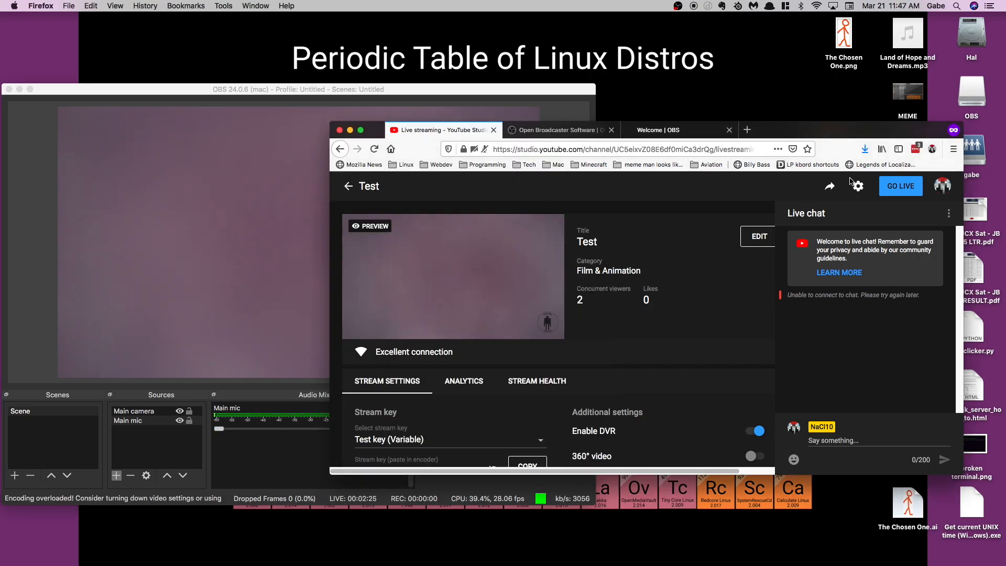
left_click(902, 188)
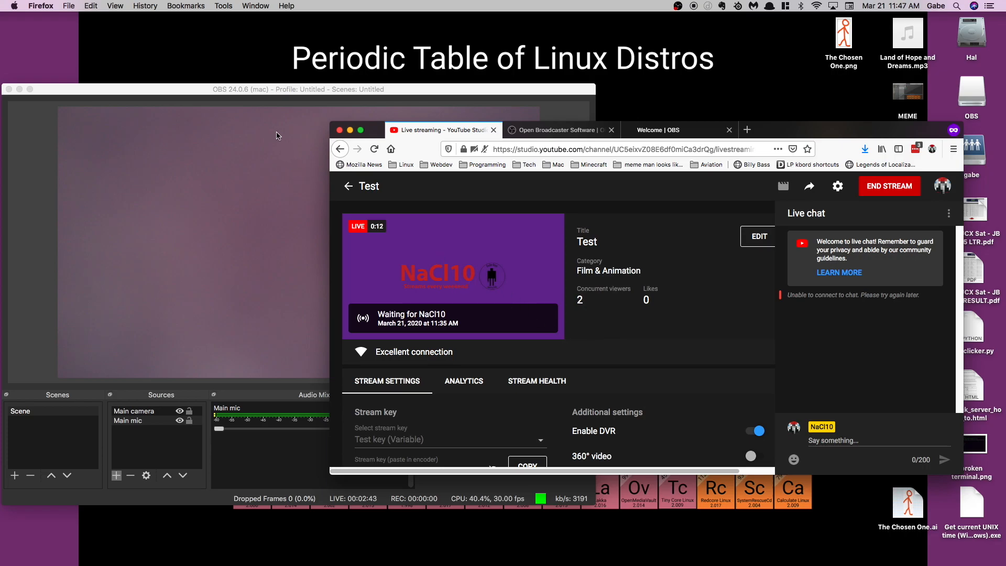
Return to OBS, set the streaming video bitrate to 2500 Kbps in the output settings and save.
left_click(275, 91)
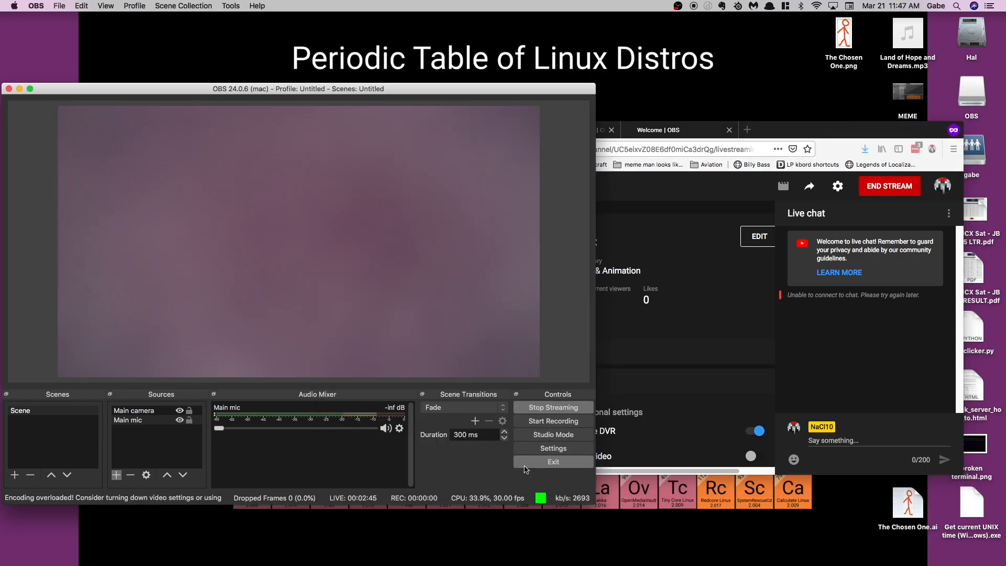
left_click(562, 452)
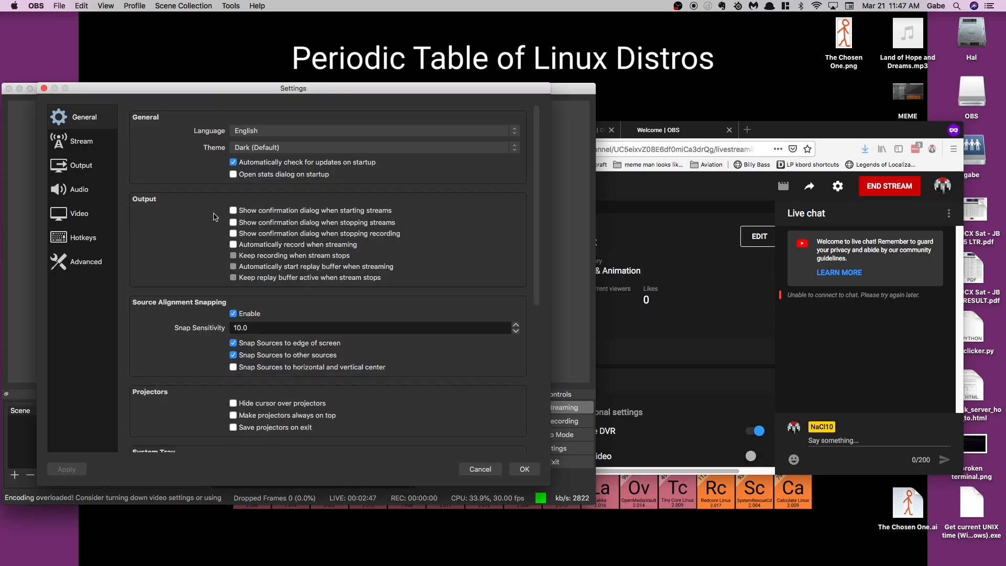
left_click(82, 175)
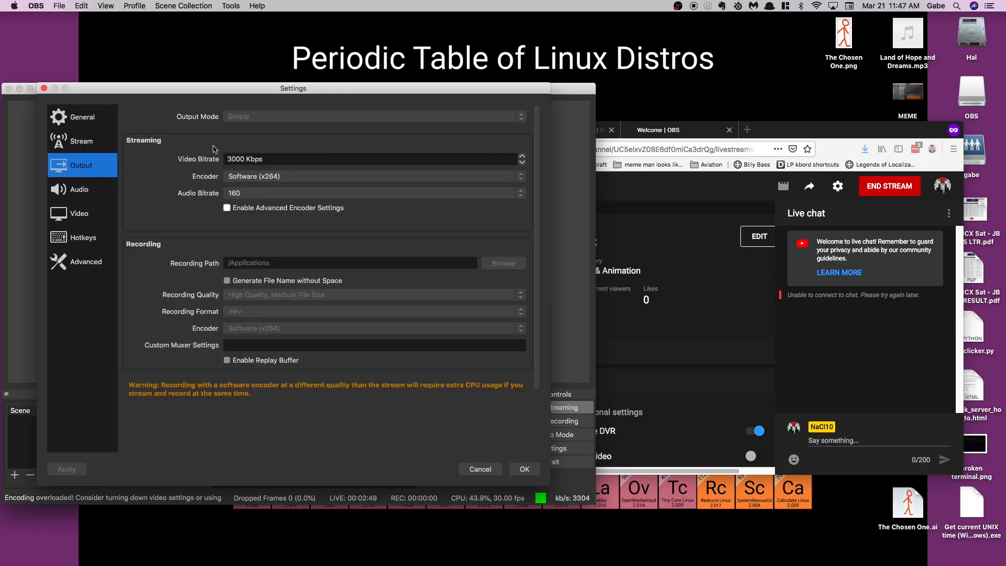
left_click(237, 158)
double_click(237, 157)
type("2500")
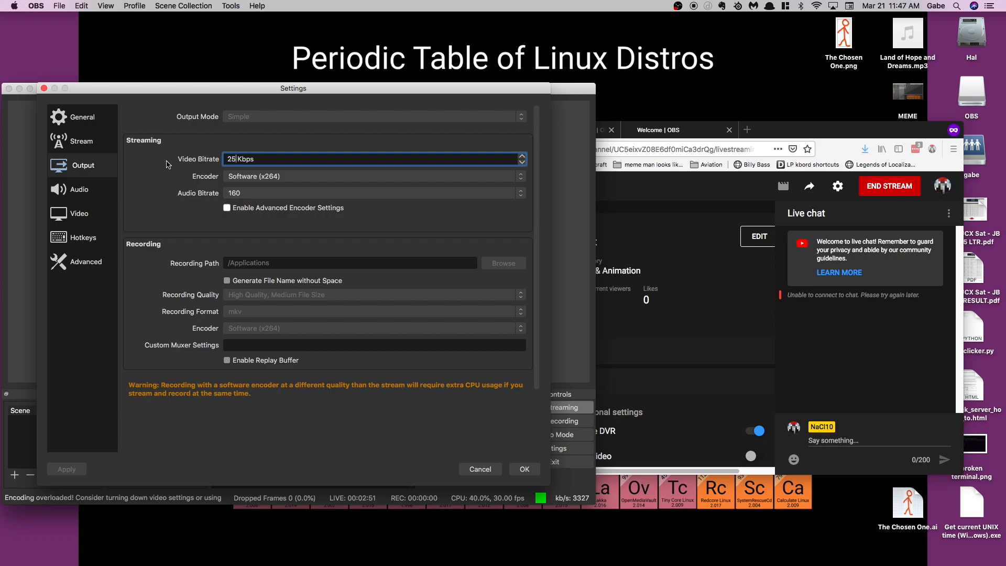
left_click(523, 469)
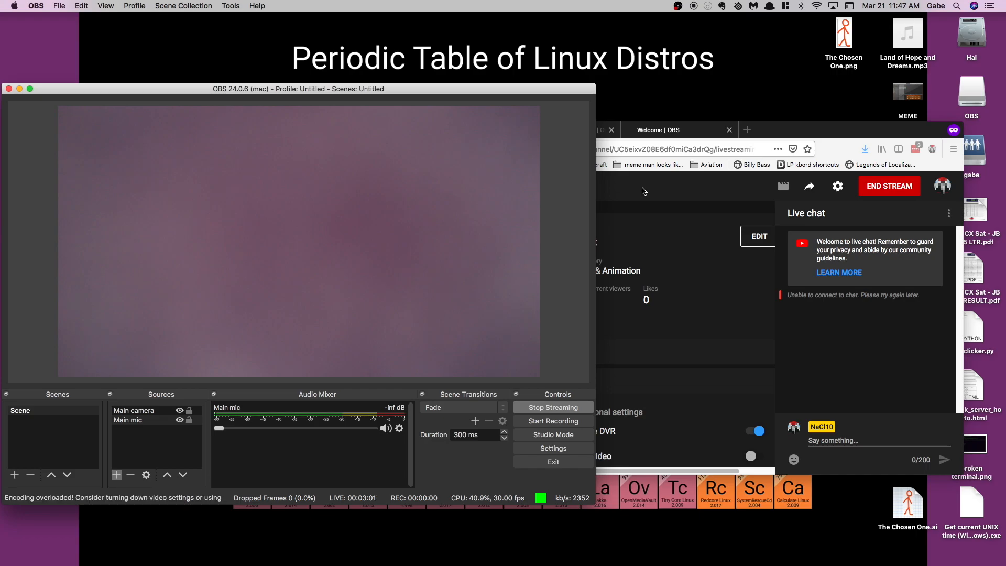
Switch to YouTube Studio, end the live Test stream and dismiss its summary.
left_click(778, 132)
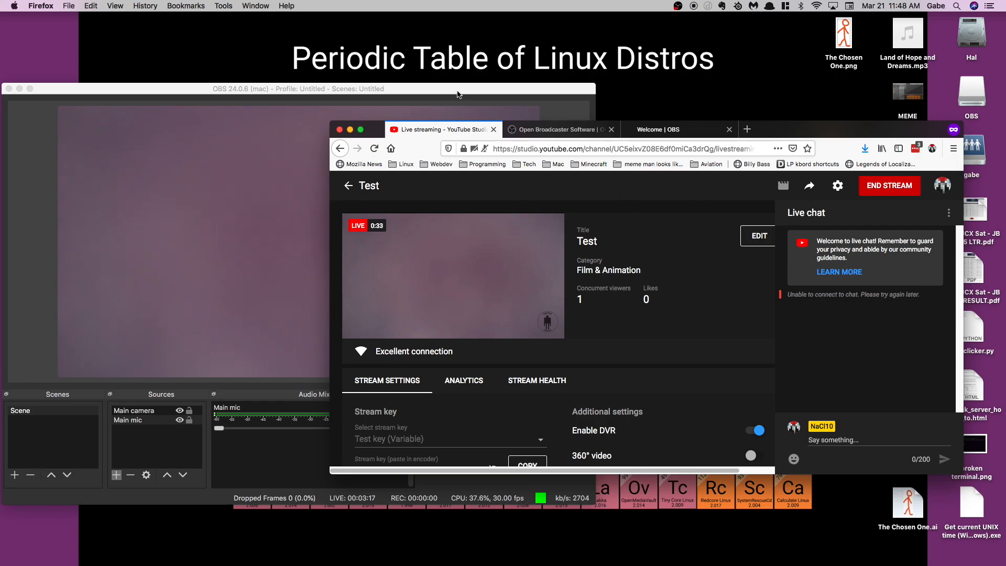
left_click(475, 90)
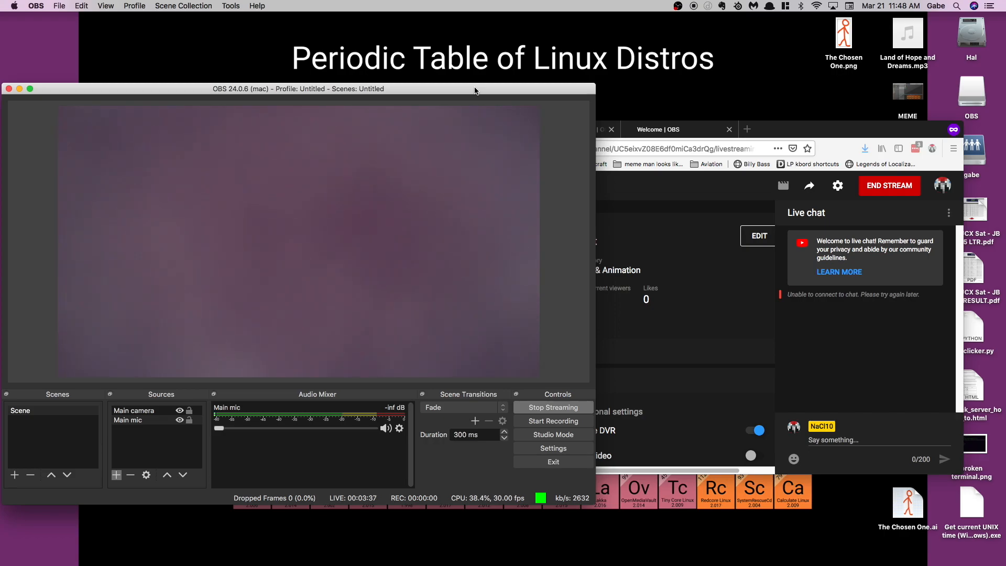
left_click(787, 140)
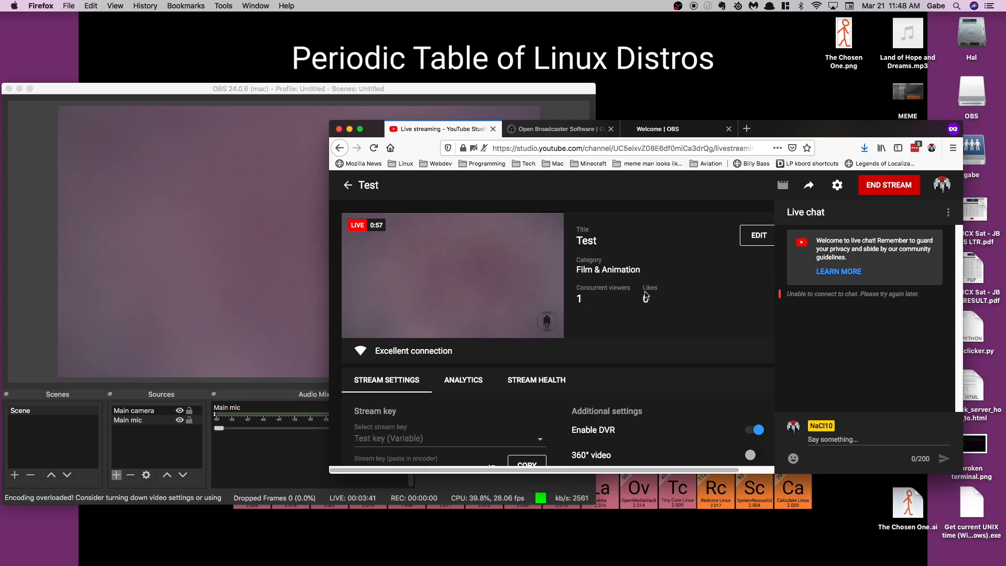
left_click(885, 186)
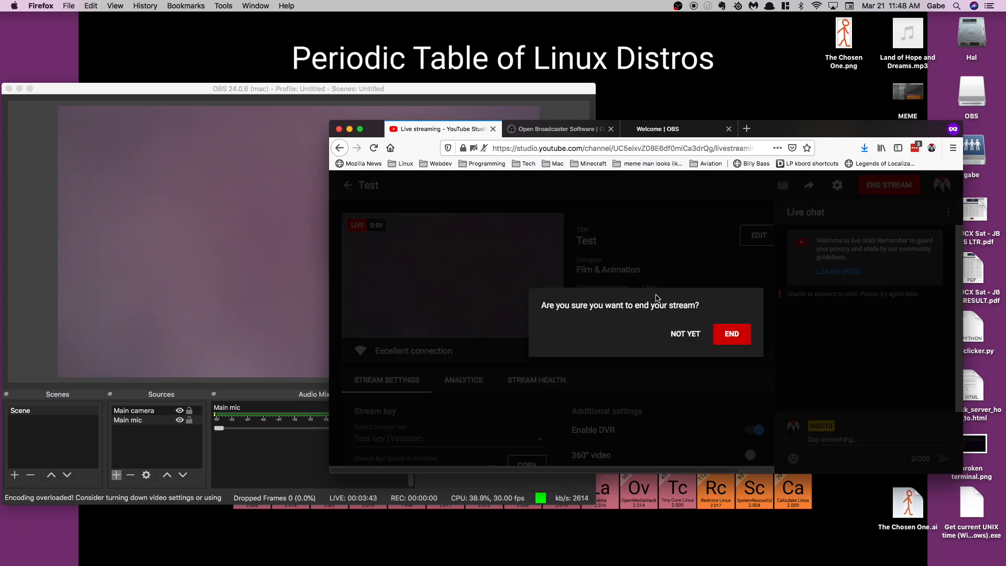
left_click(731, 334)
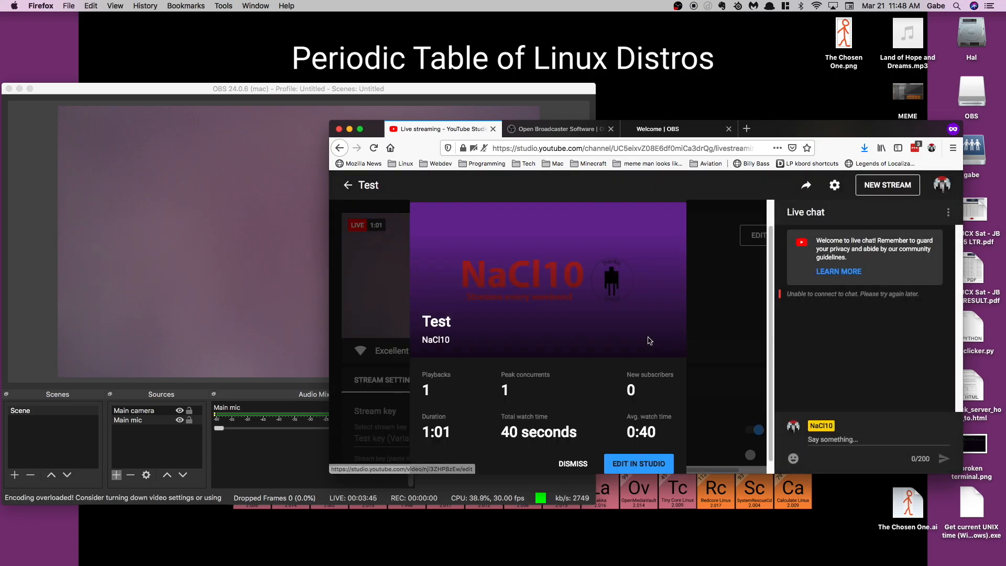
left_click(573, 452)
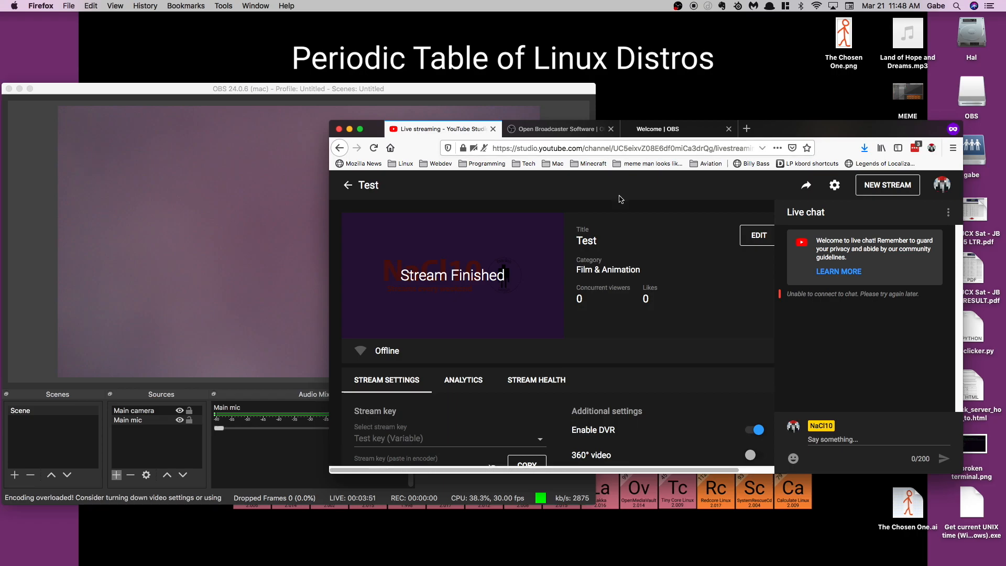
Open a new stream form in YouTube Studio and stop the streaming output in OBS.
left_click(886, 185)
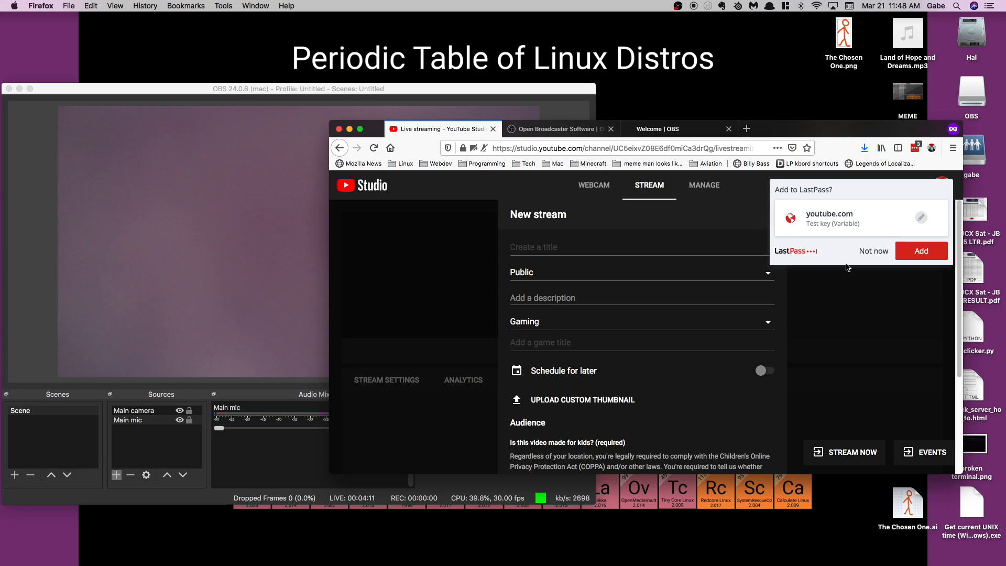
left_click(532, 248)
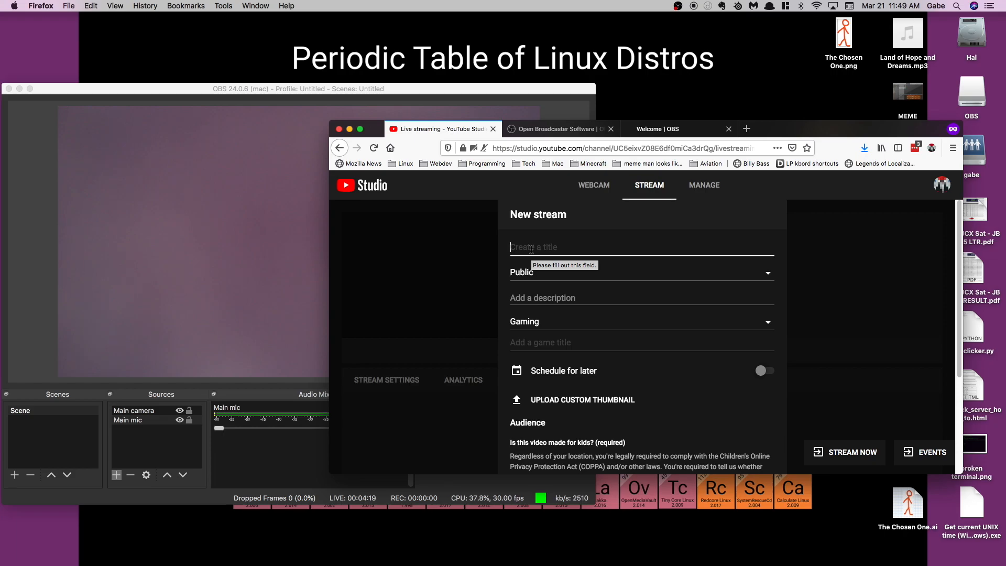
left_click(298, 93)
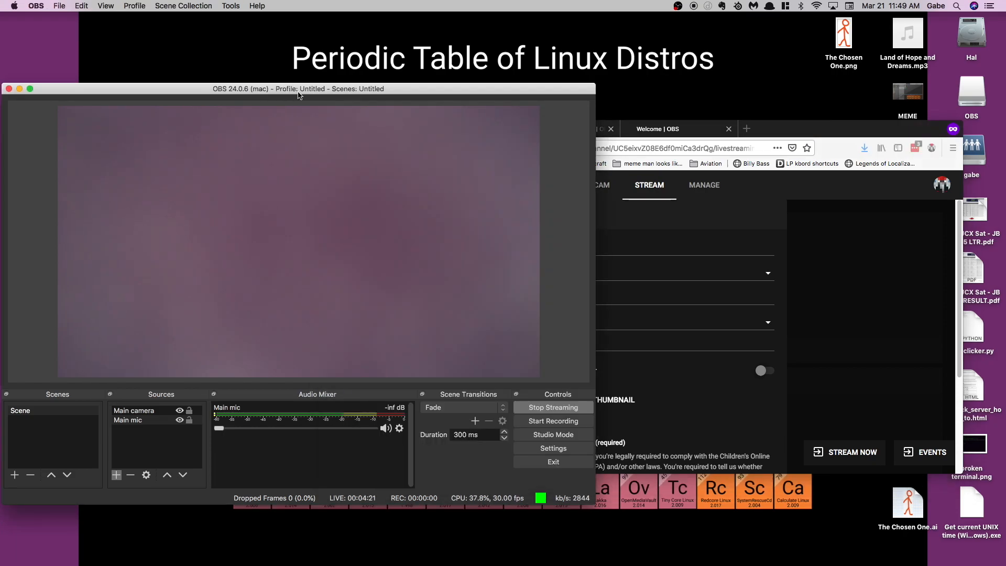
left_click(554, 407)
left_click(819, 134)
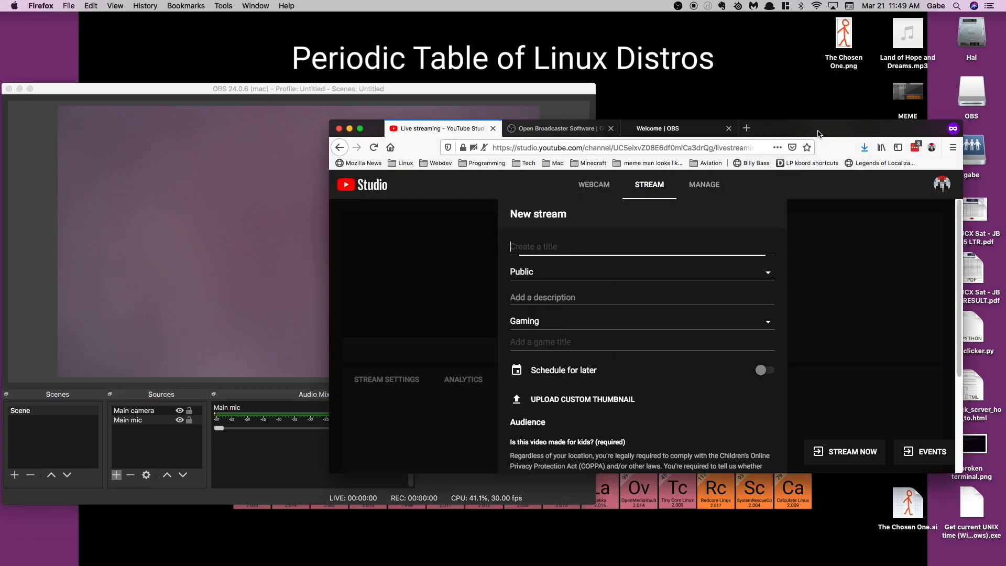
left_click(384, 89)
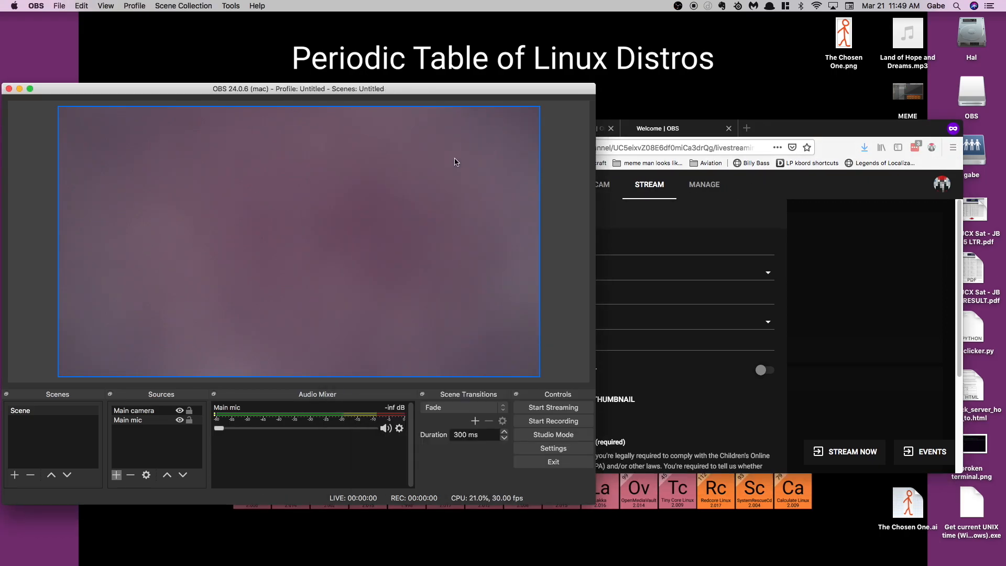
Title the new YouTube stream "Test" and enter the description "Oh yeah, this is gonna be epic!".
left_click(815, 127)
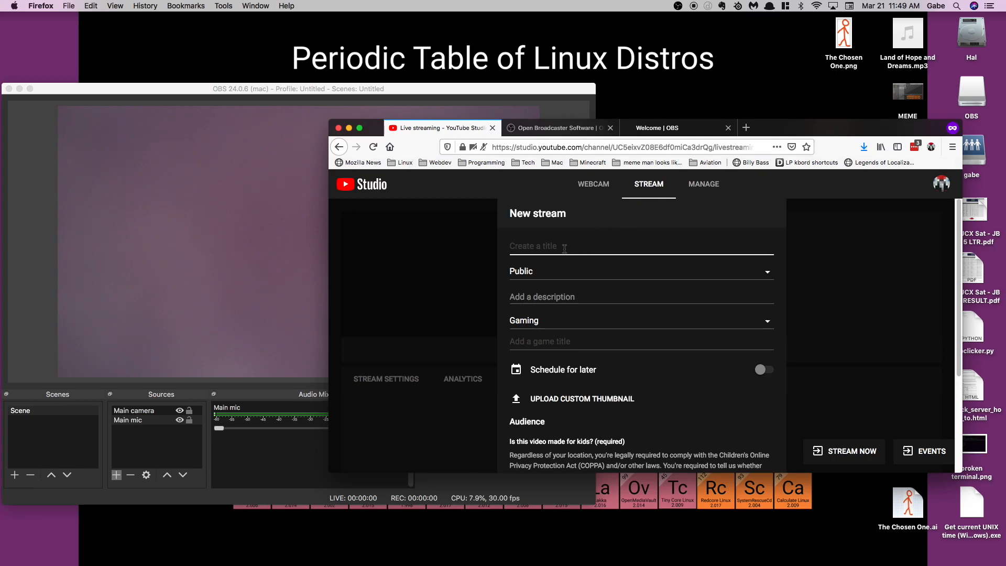
type("Test")
left_click(569, 269)
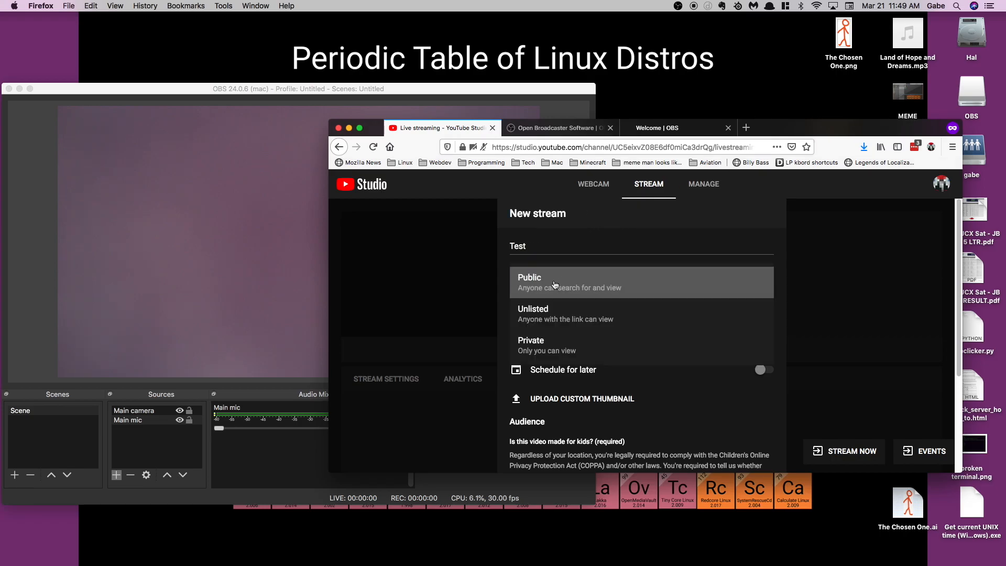
left_click(550, 280)
left_click(544, 297)
type("Oh yeah")
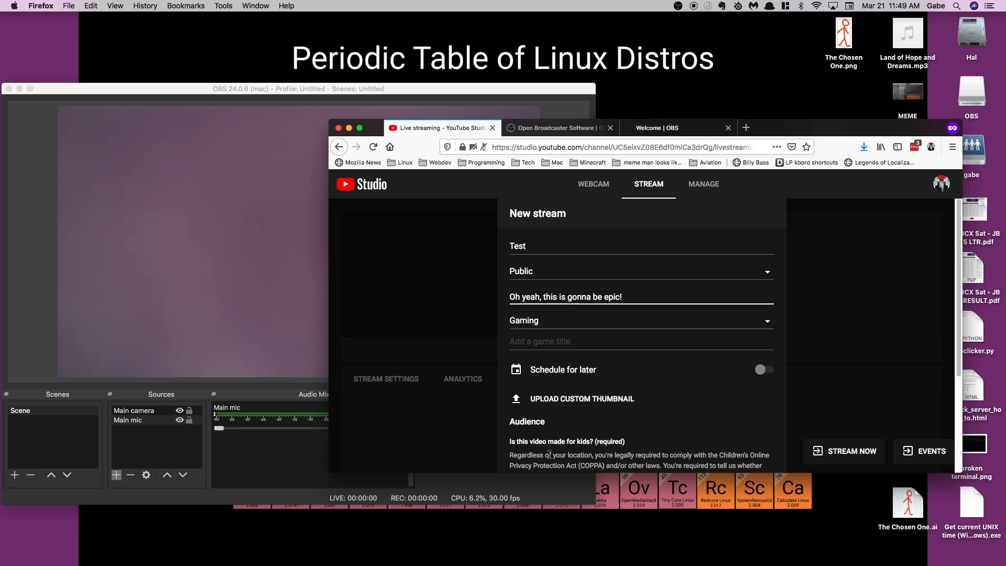
Review the new stream form and set the stream's visibility to Private.
scroll(583, 427, "down", 3)
scroll(587, 429, "up", 3)
scroll(678, 408, "down", 3)
scroll(591, 352, "up", 3)
scroll(607, 389, "down", 3)
scroll(621, 387, "up", 3)
left_click(546, 274)
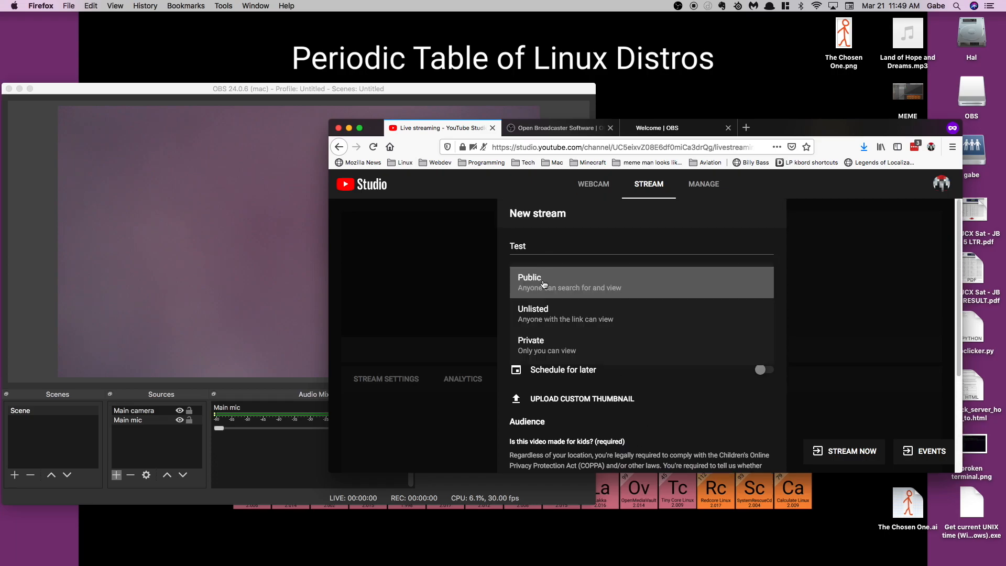
left_click(545, 344)
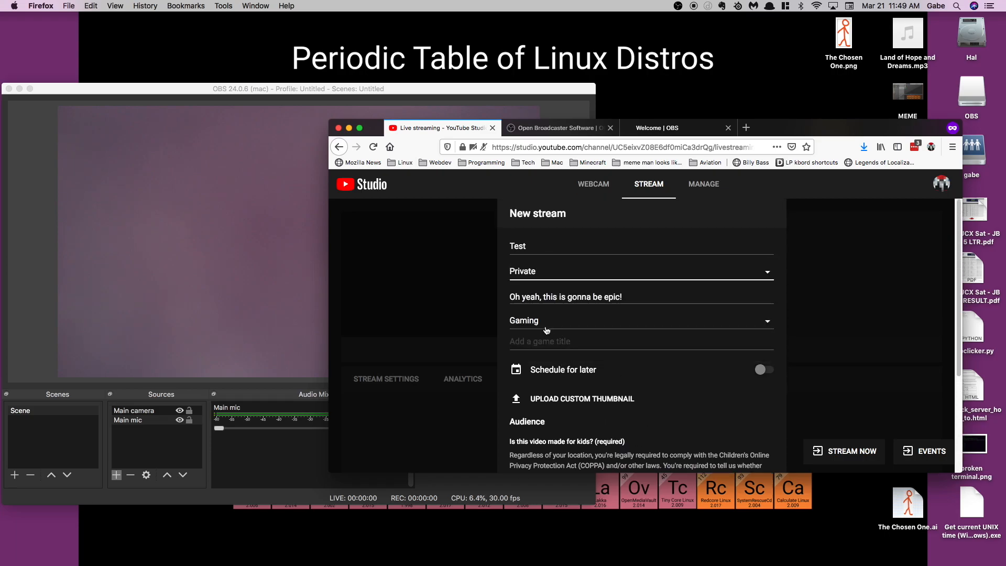
Mark the new stream as not made for kids and create it.
scroll(550, 330, "down", 2)
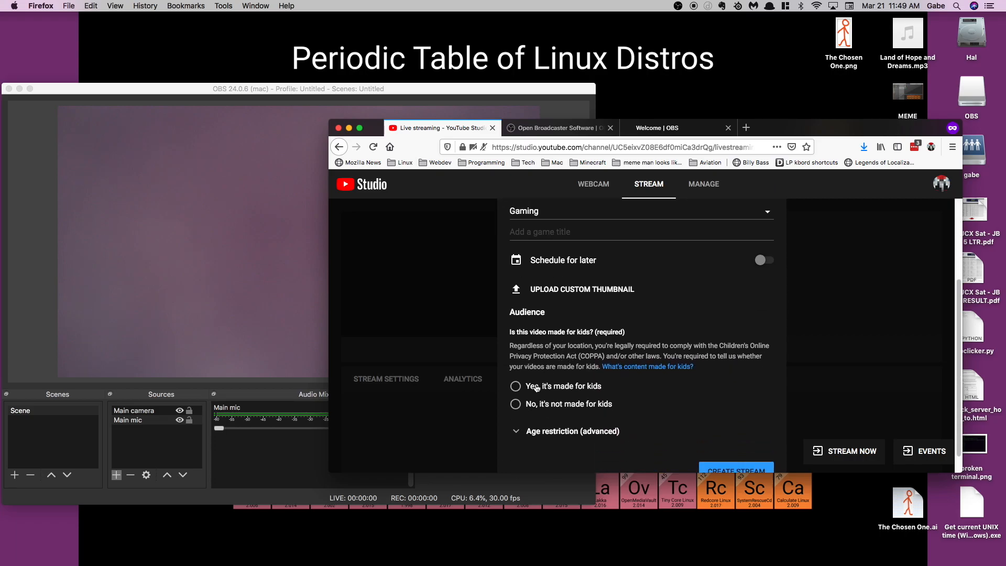
left_click(530, 407)
scroll(665, 427, "down", 1)
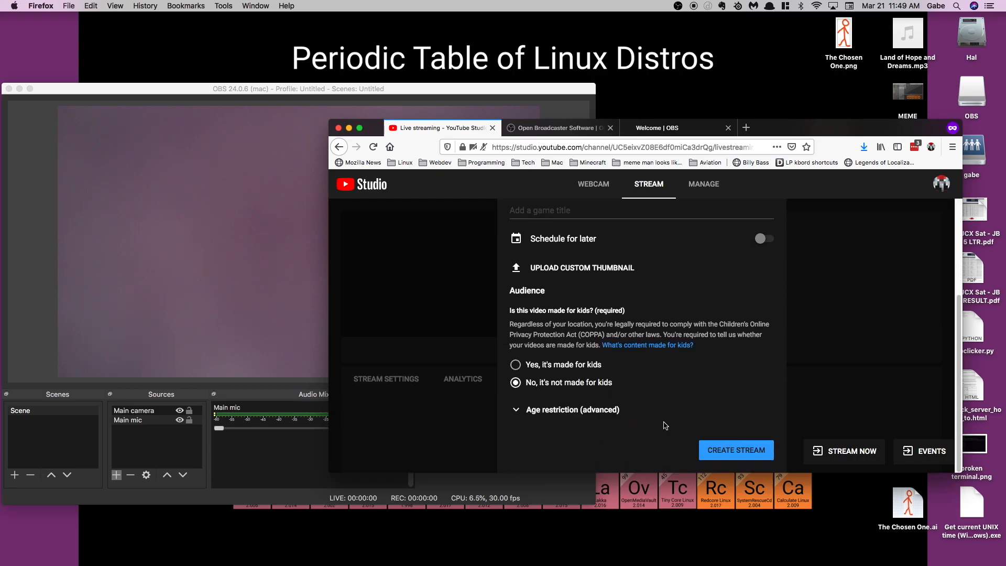
left_click(727, 455)
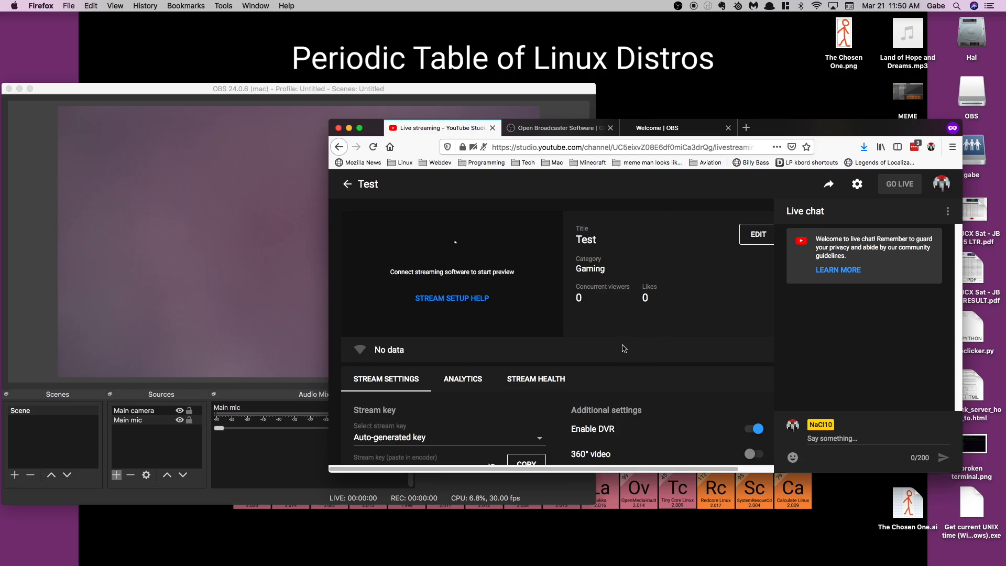
Choose "Test key (Variable)" as the new stream's stream key.
scroll(624, 348, "down", 3)
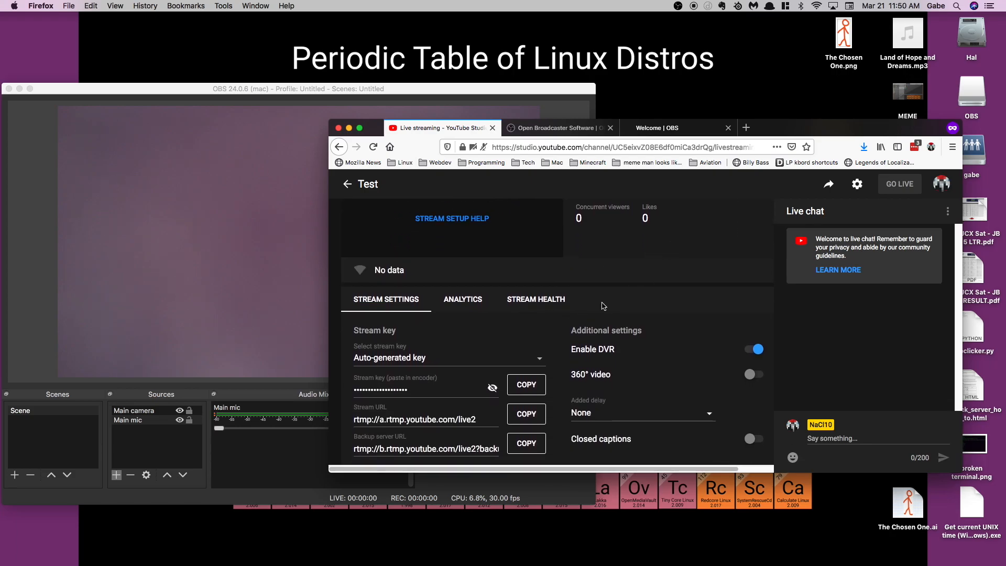
left_click(540, 359)
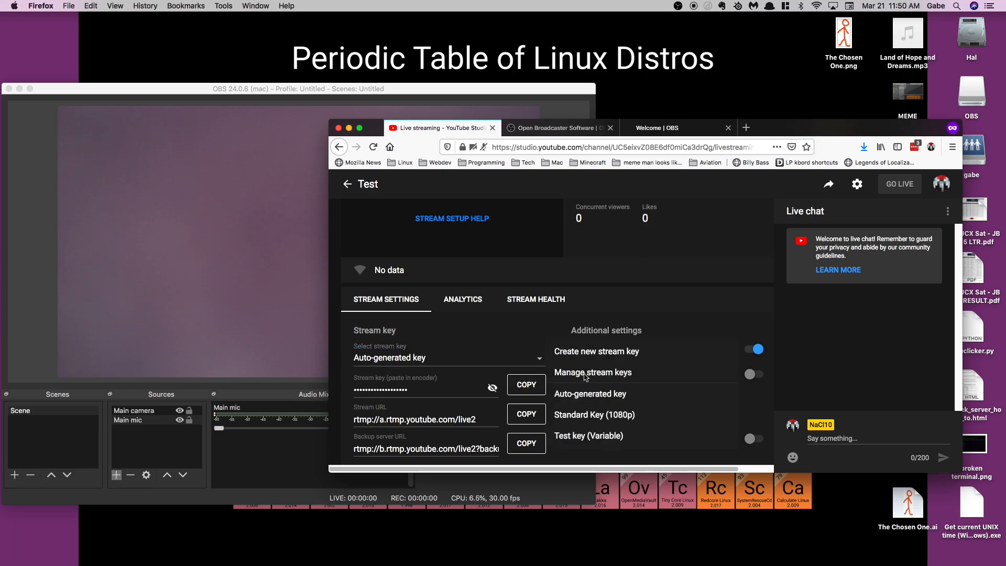
left_click(599, 437)
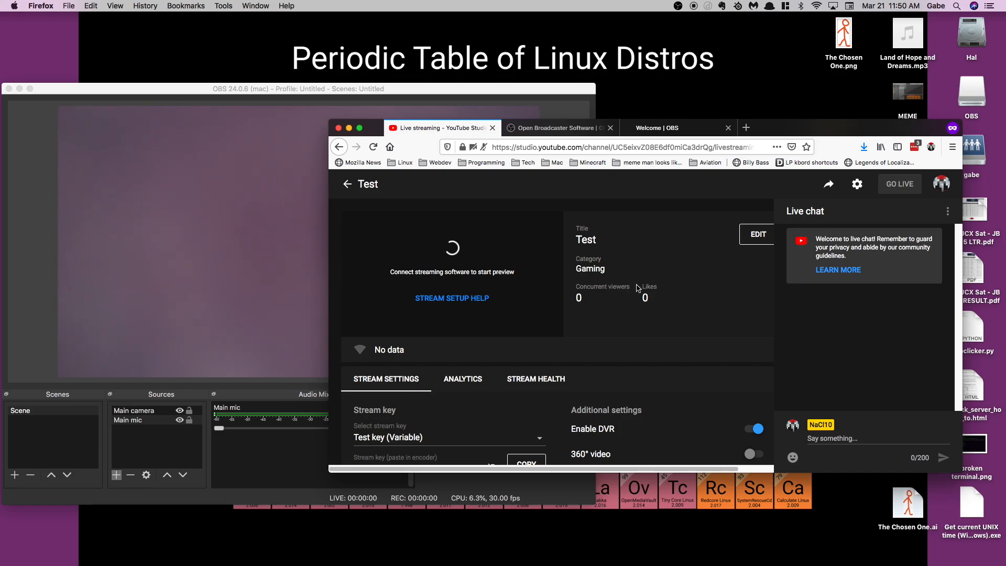
left_click(463, 96)
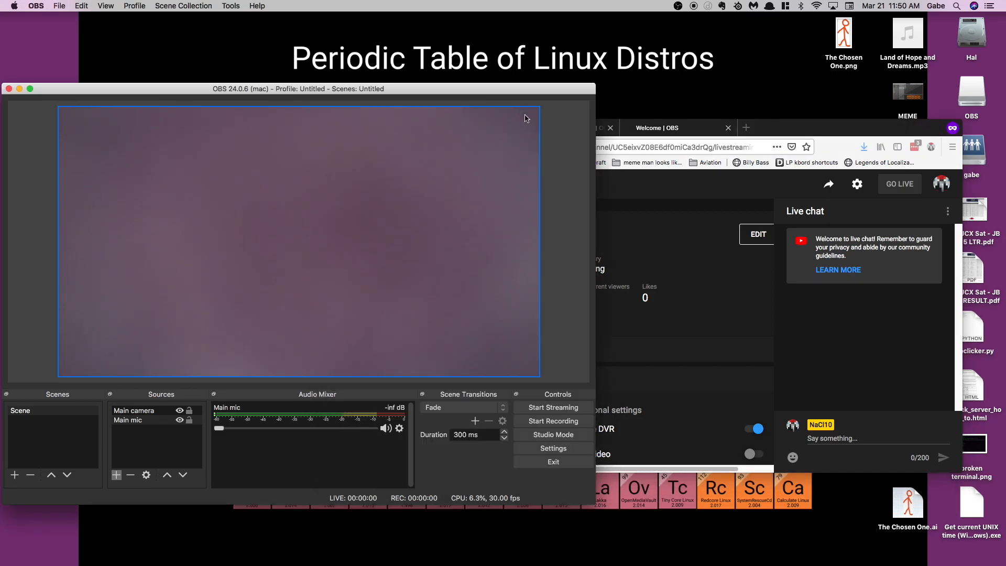
left_click(778, 125)
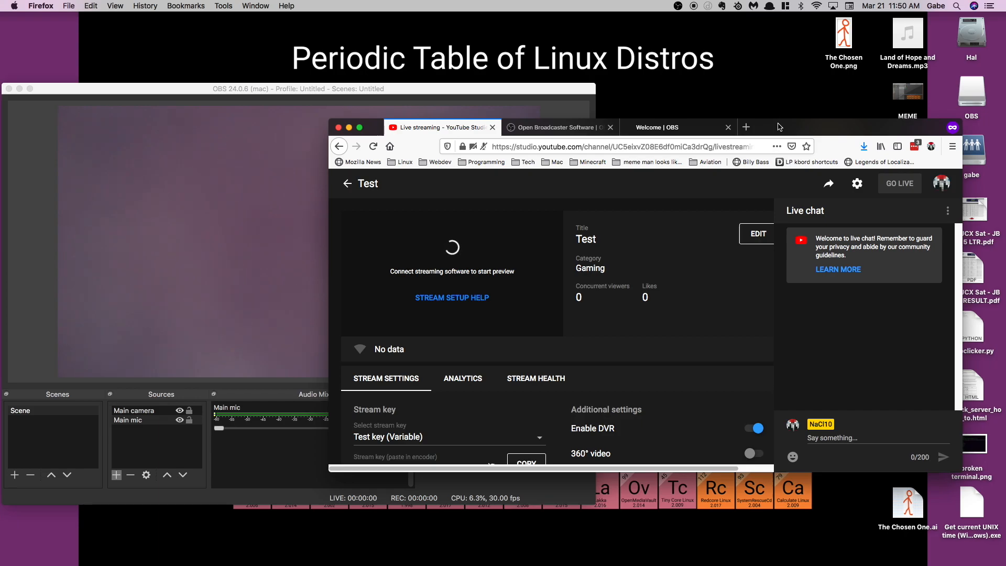
left_click(498, 89)
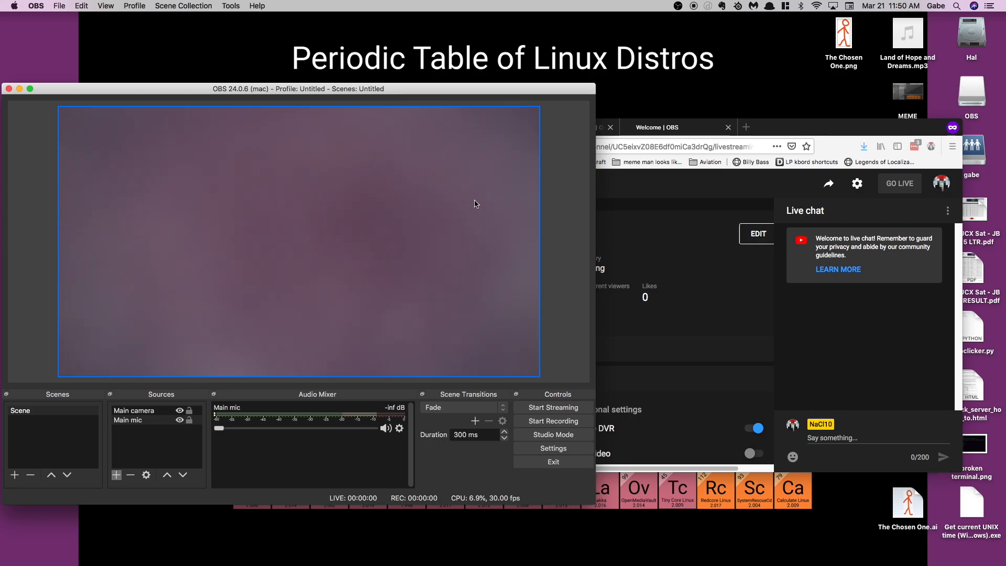
left_click(791, 128)
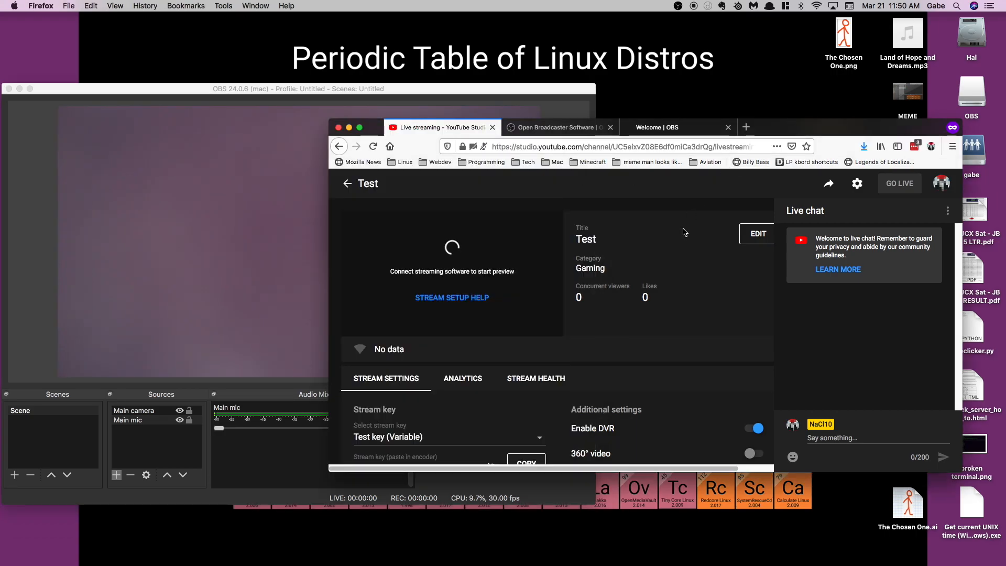